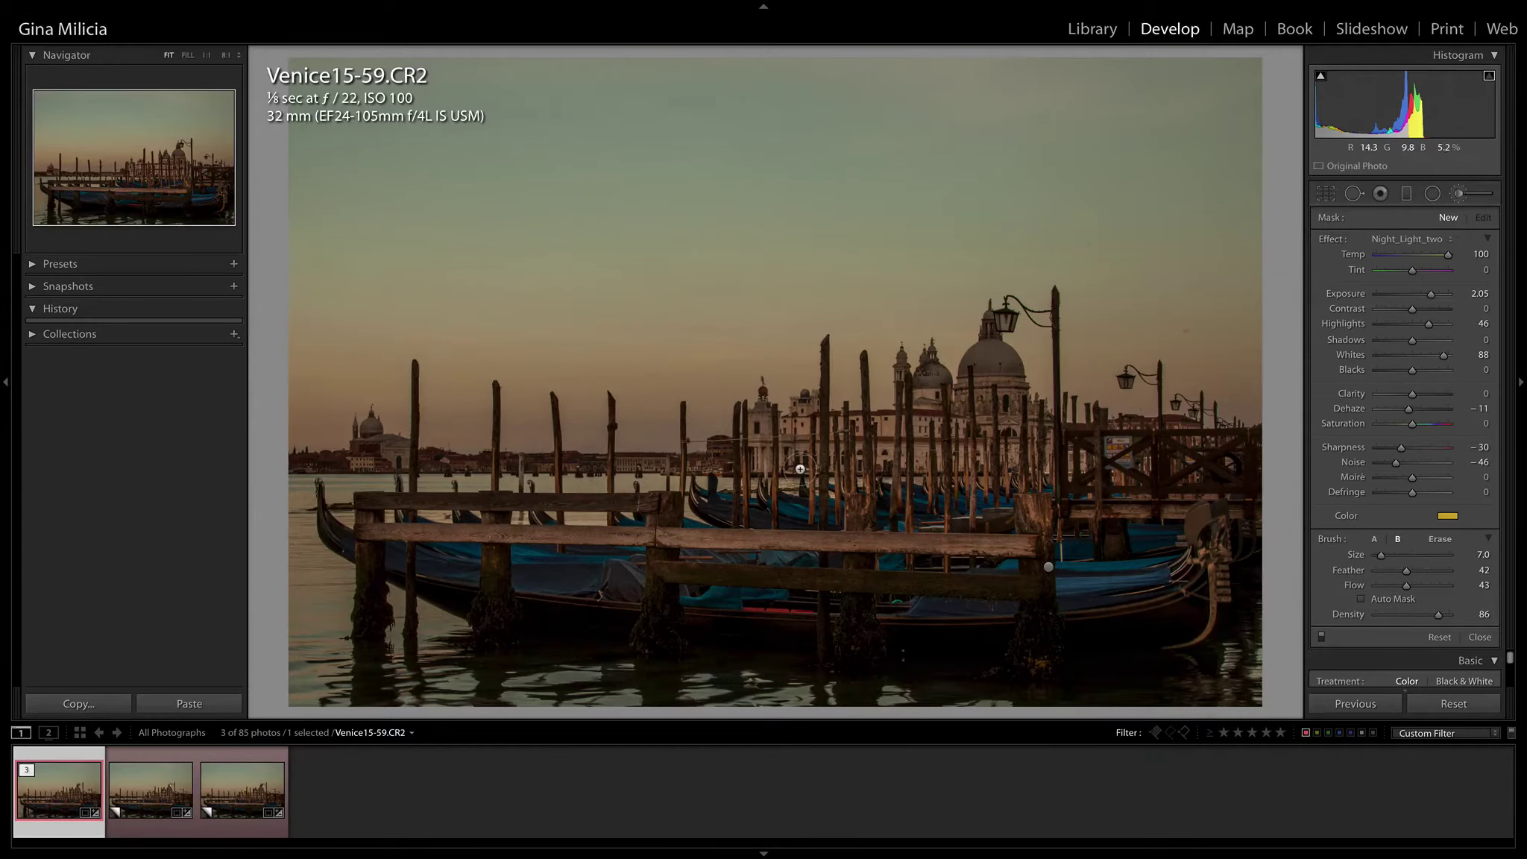
- View Copy 1 of Venice15-59.CR2, and select Copy 2 as the photo for editing
click(157, 823)
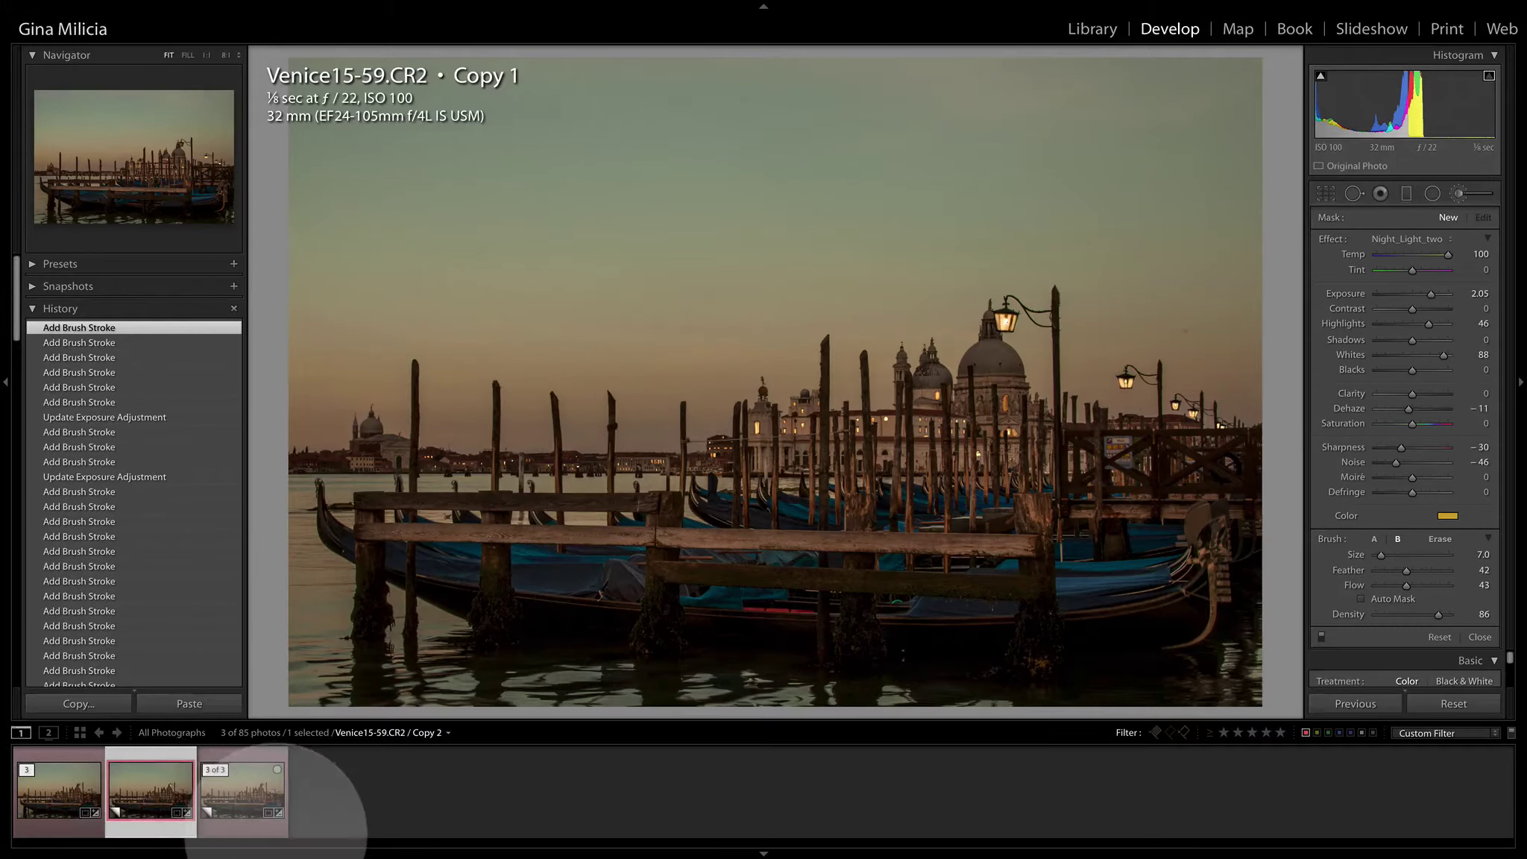
click(253, 821)
click(257, 798)
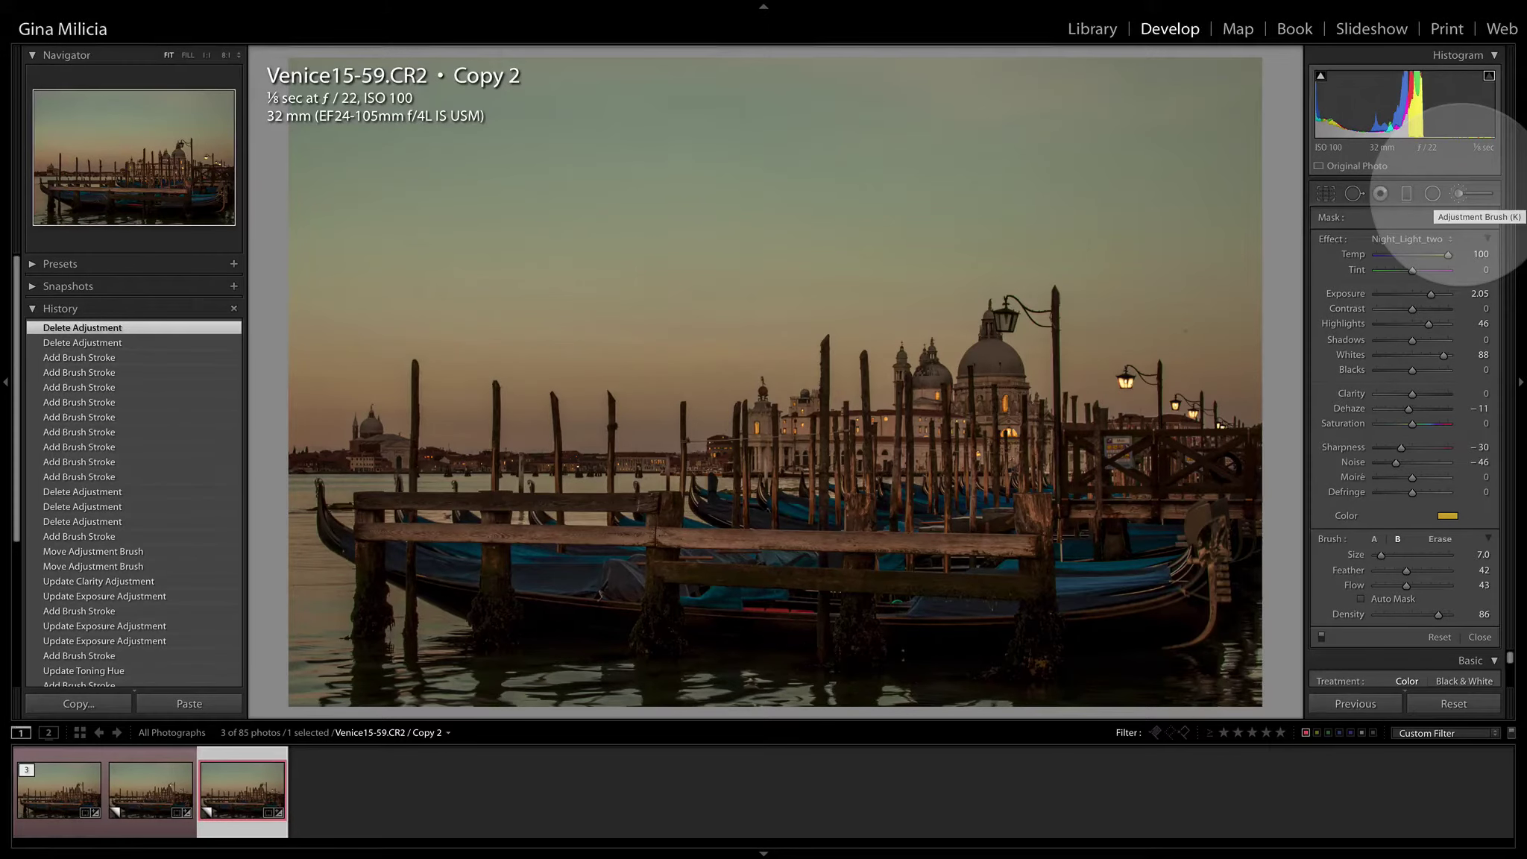
- Reactivate the Adjustment Brush and load the Night light_one effect preset
click(1459, 193)
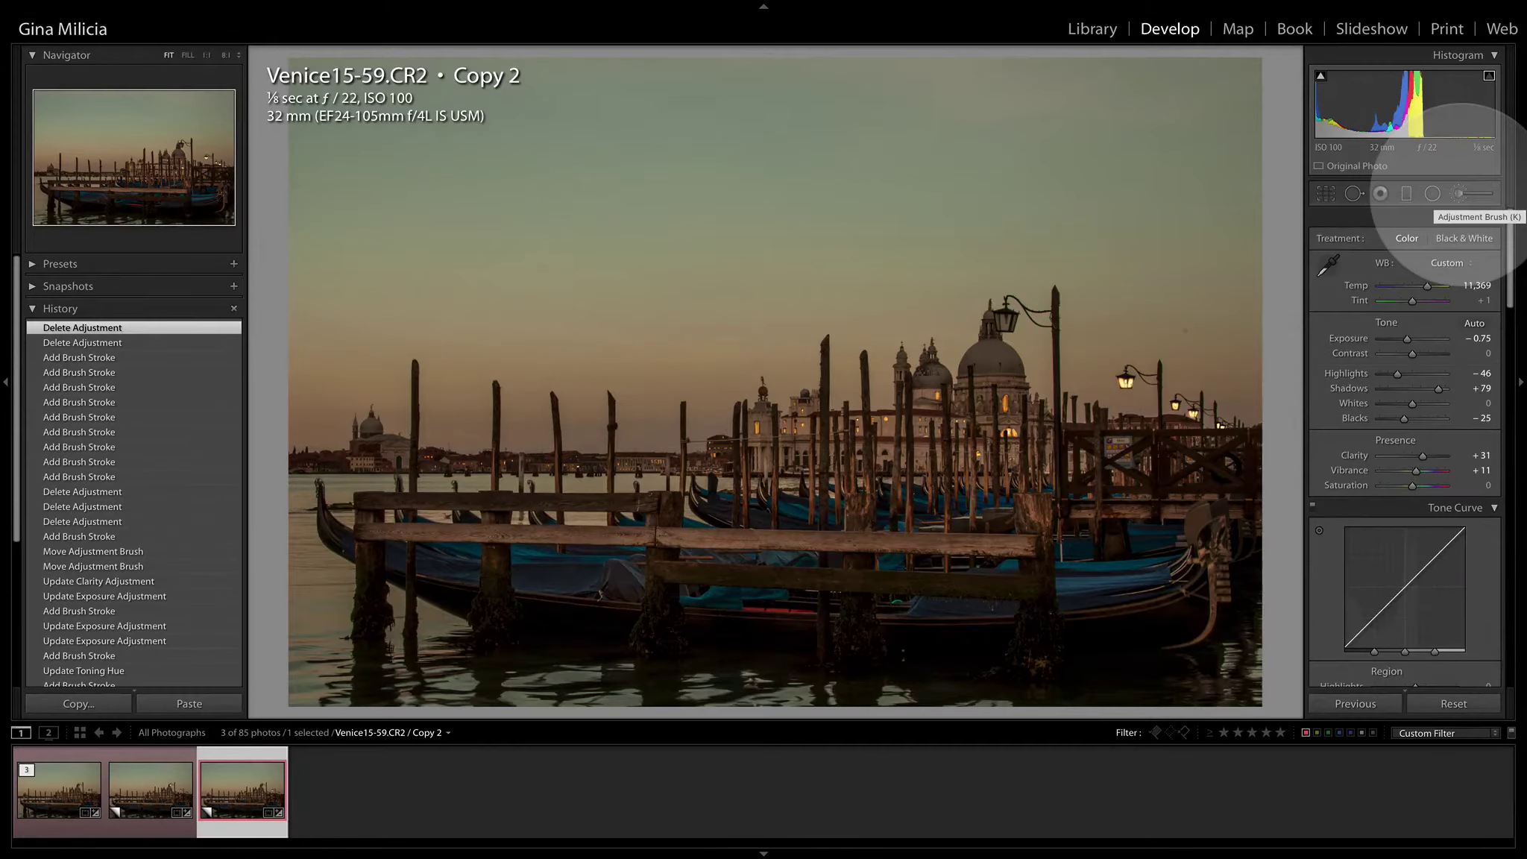
click(1458, 193)
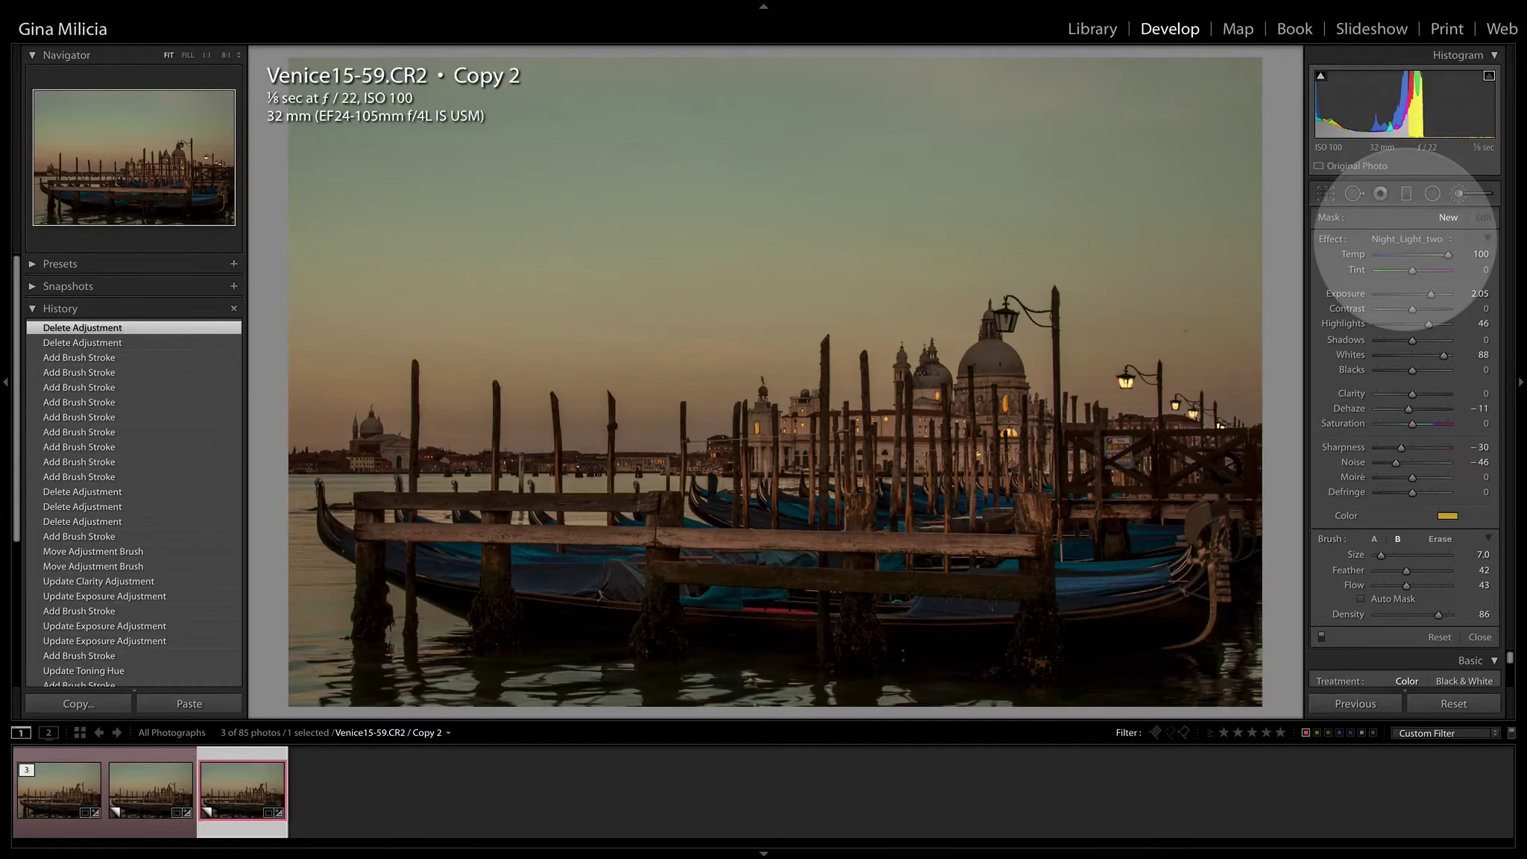
click(1410, 239)
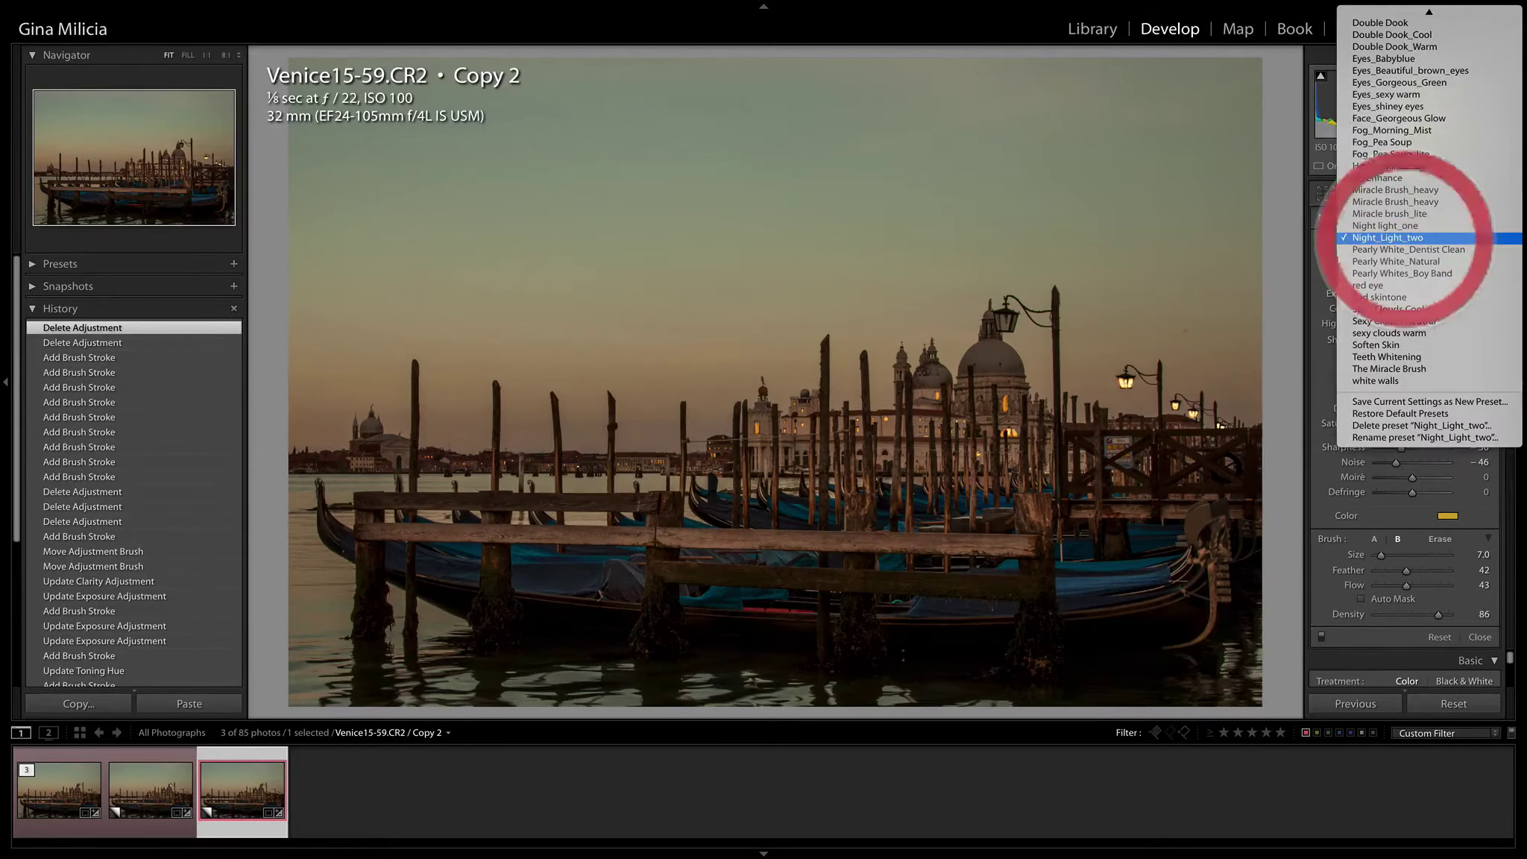
click(1387, 225)
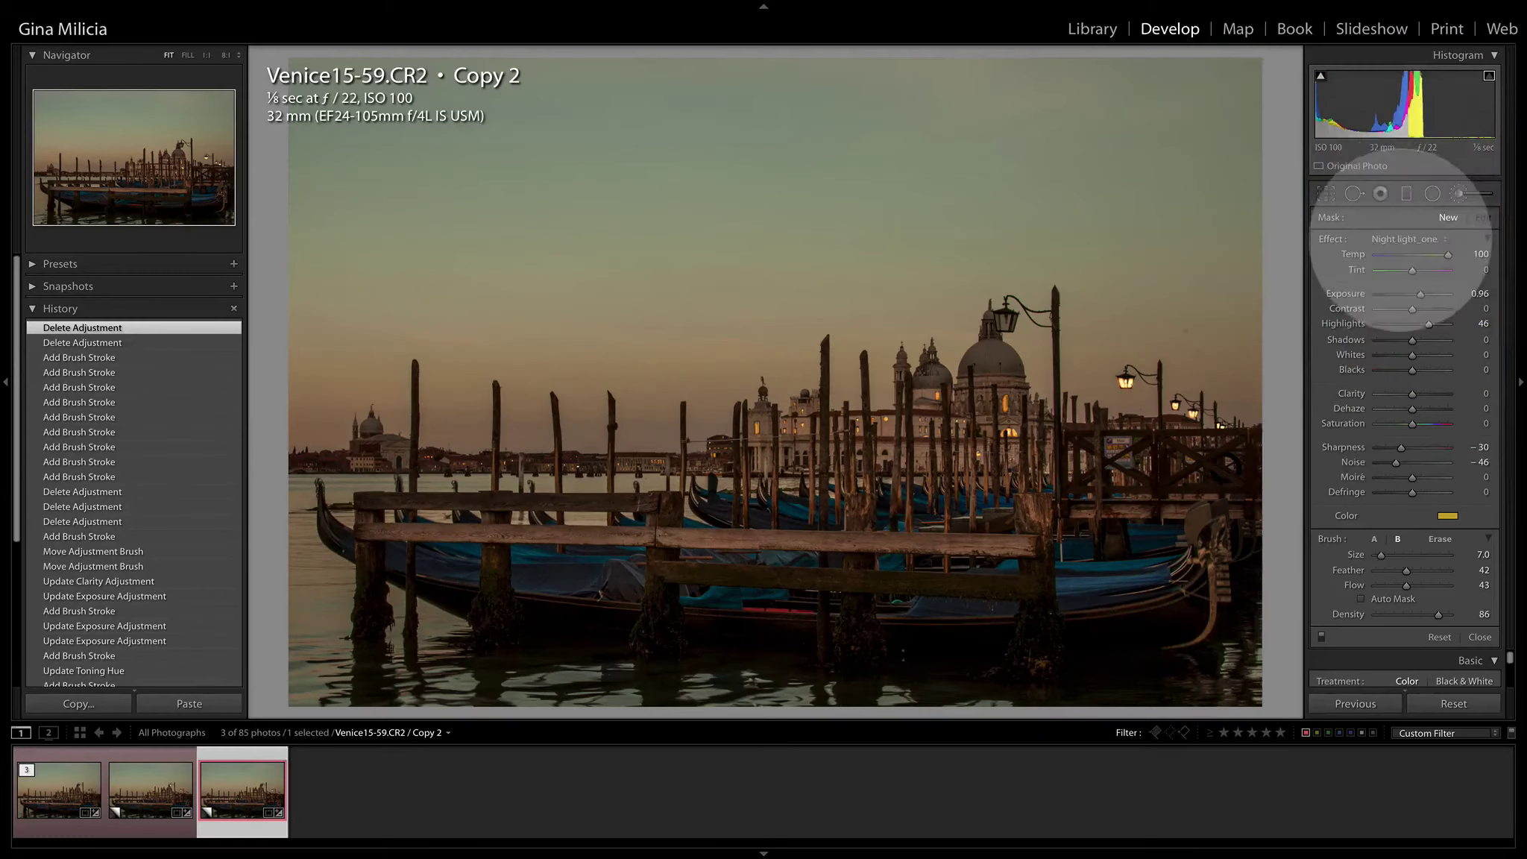
click(1391, 238)
click(1393, 249)
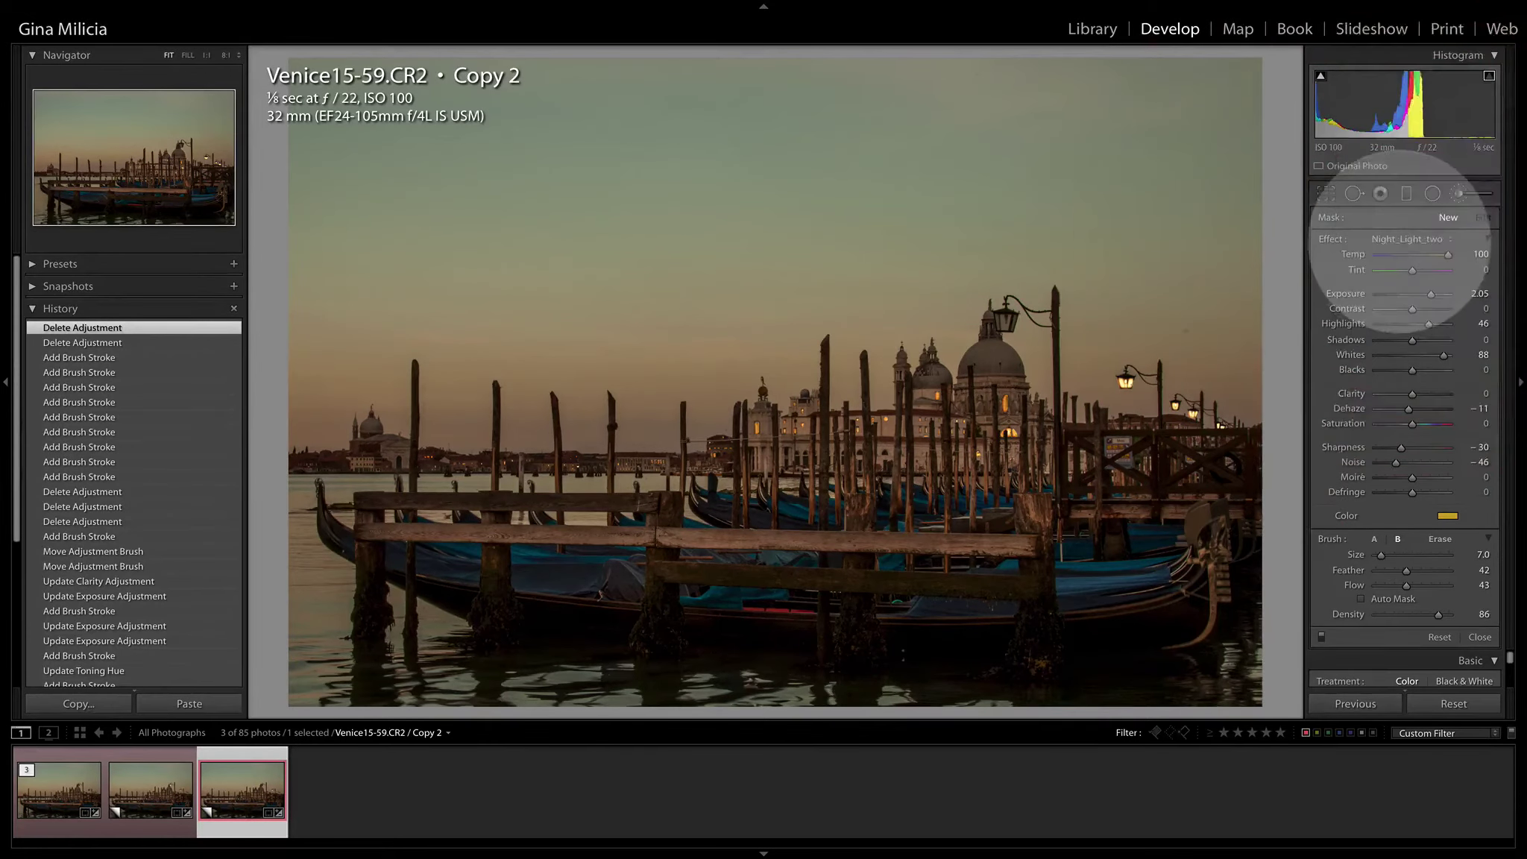
click(1397, 240)
click(1395, 225)
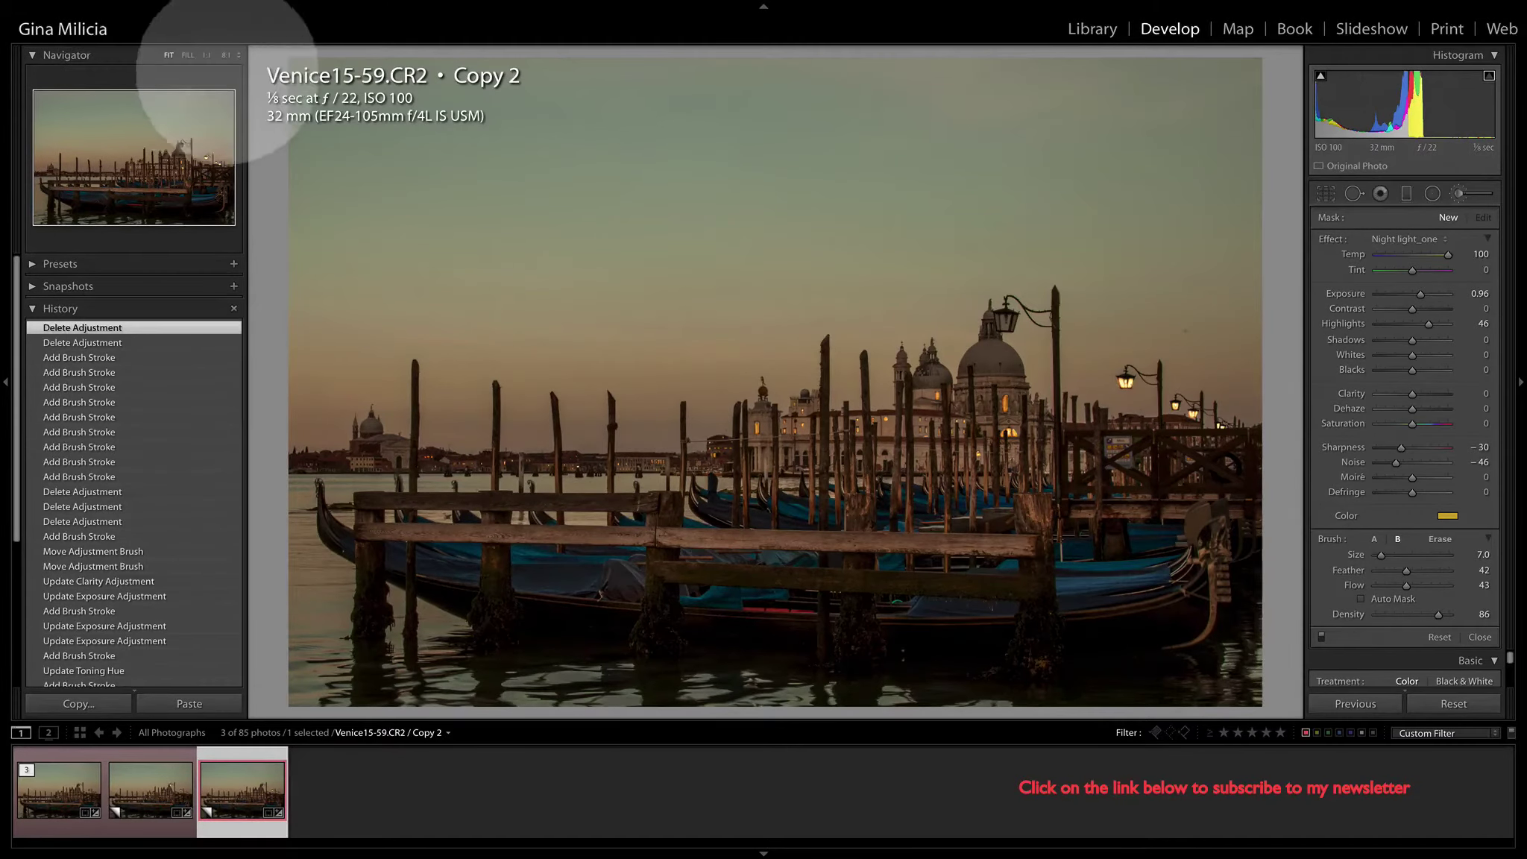
- Choose a golden yellow as the brush's colour tint, with the large street lamp in close view
click(225, 54)
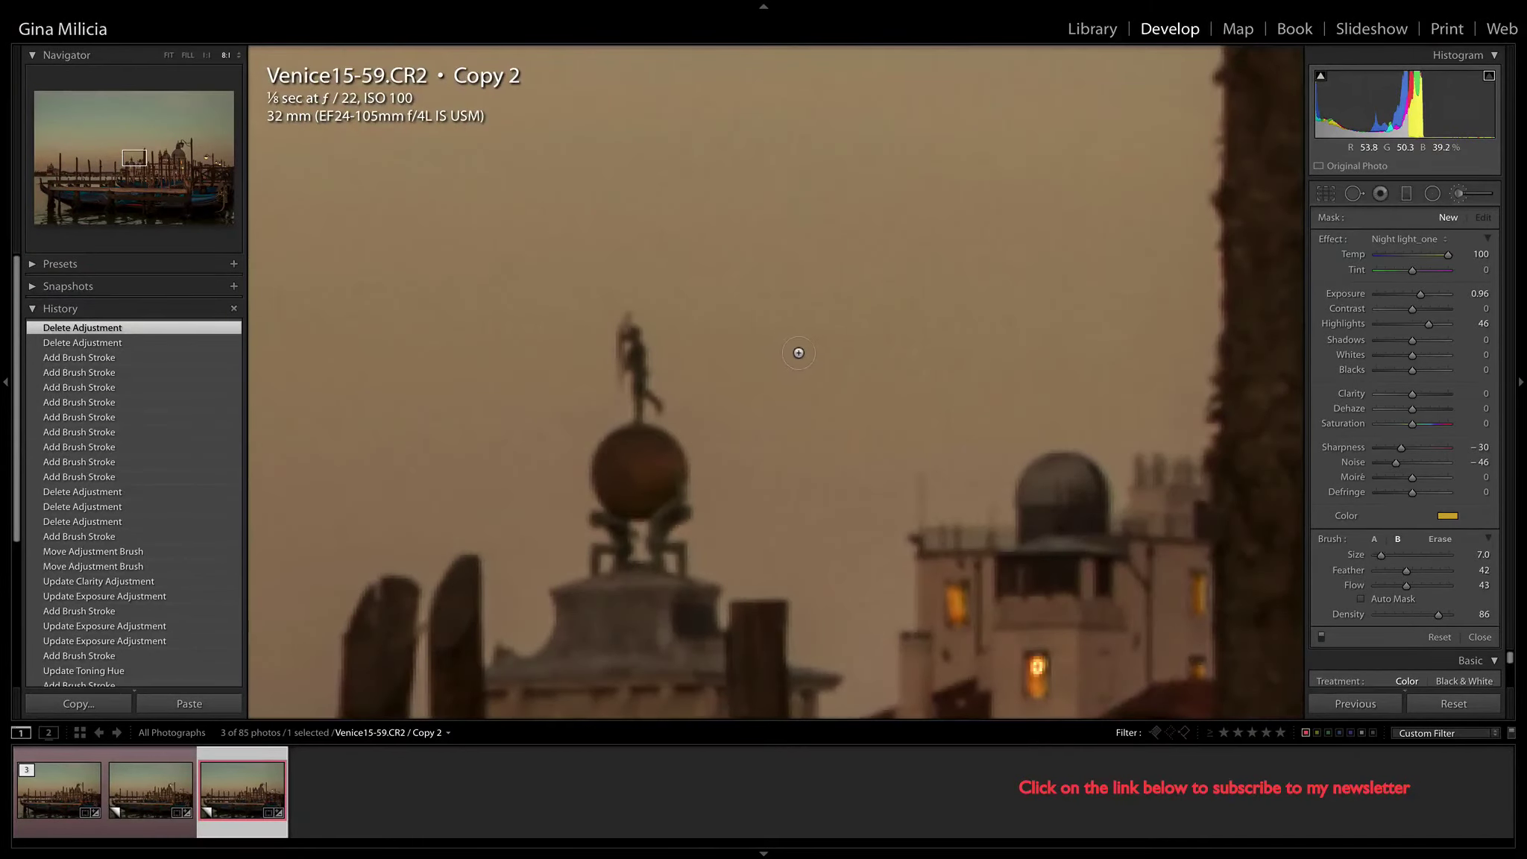
drag(1200, 383, 129, 383)
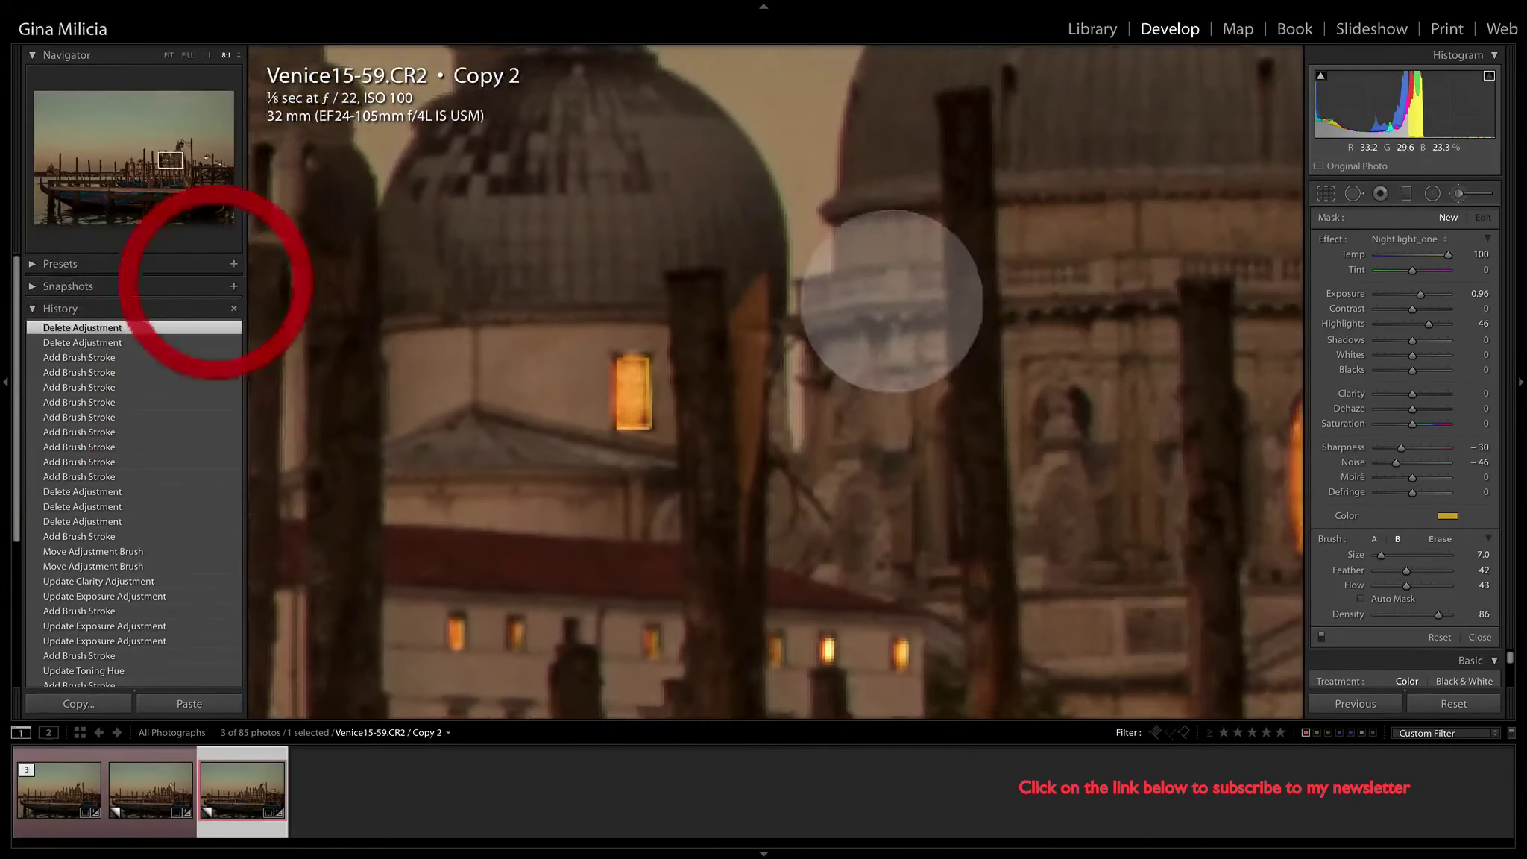
drag(903, 290, 385, 405)
drag(910, 354, 1091, 631)
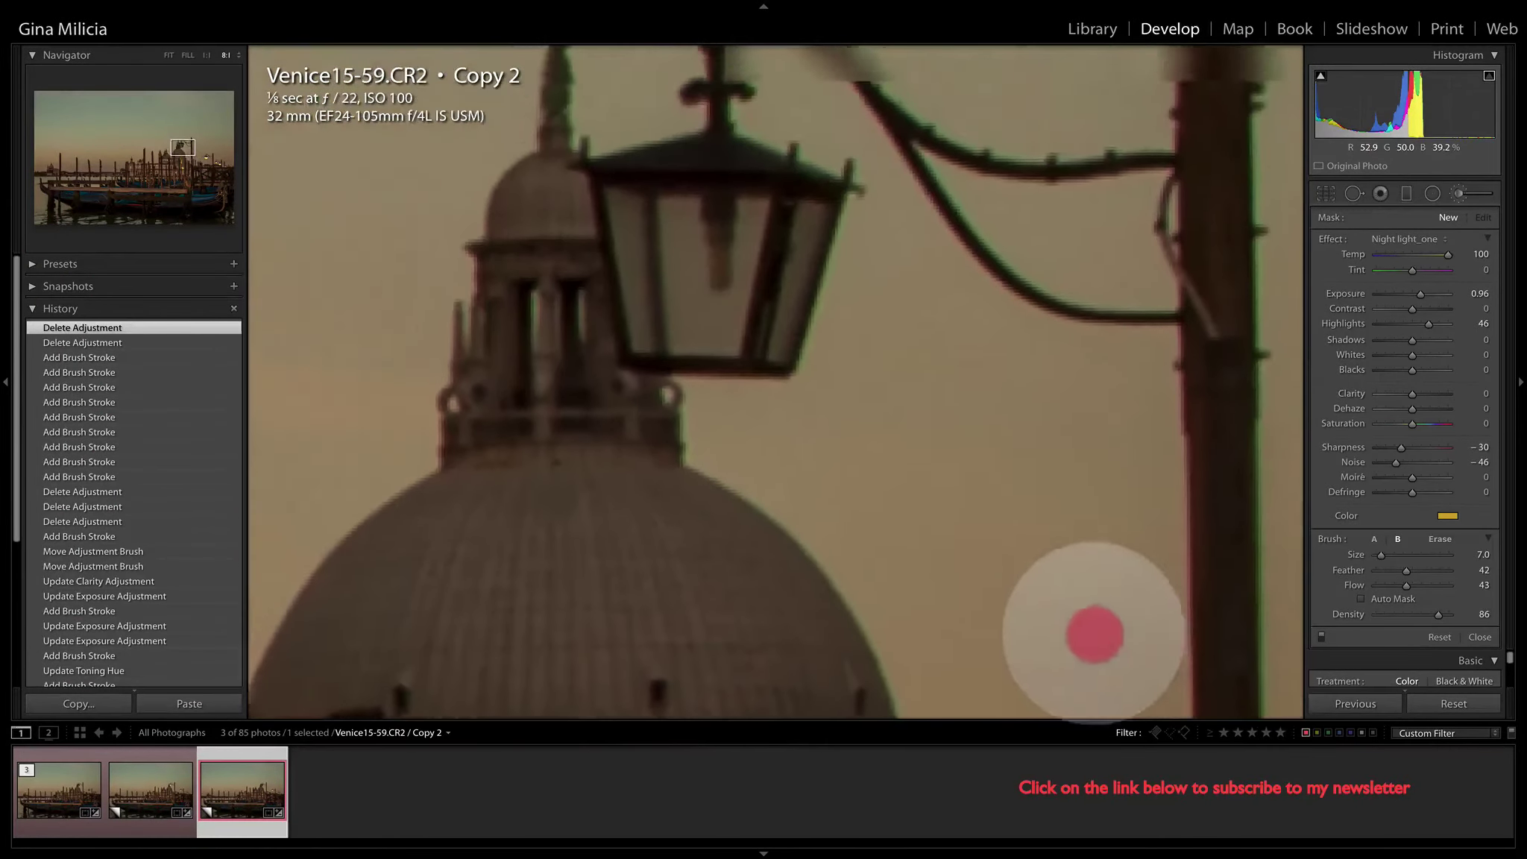
drag(921, 370, 988, 502)
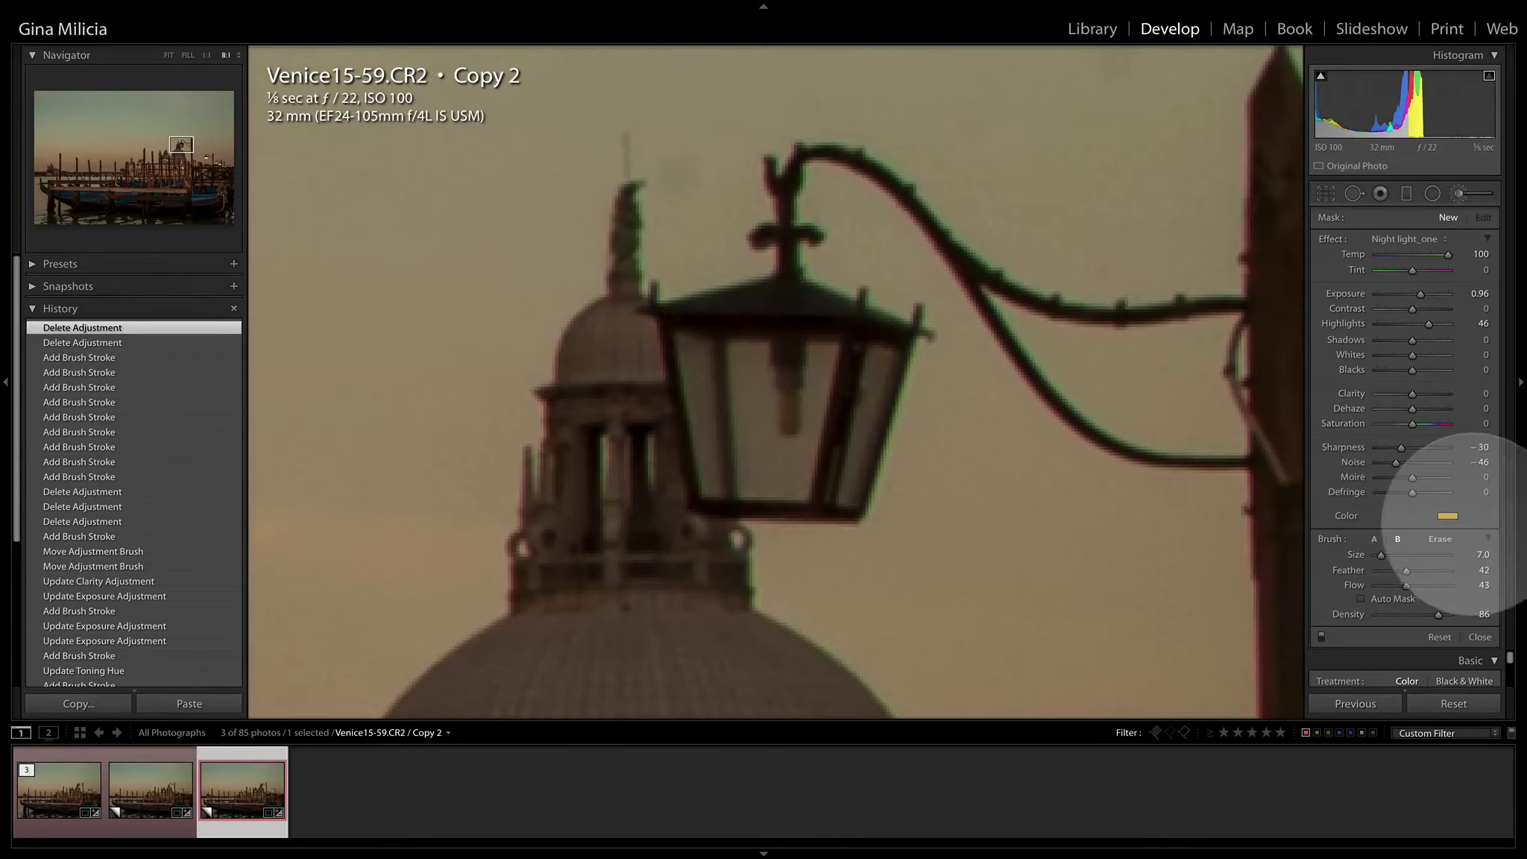
click(1448, 515)
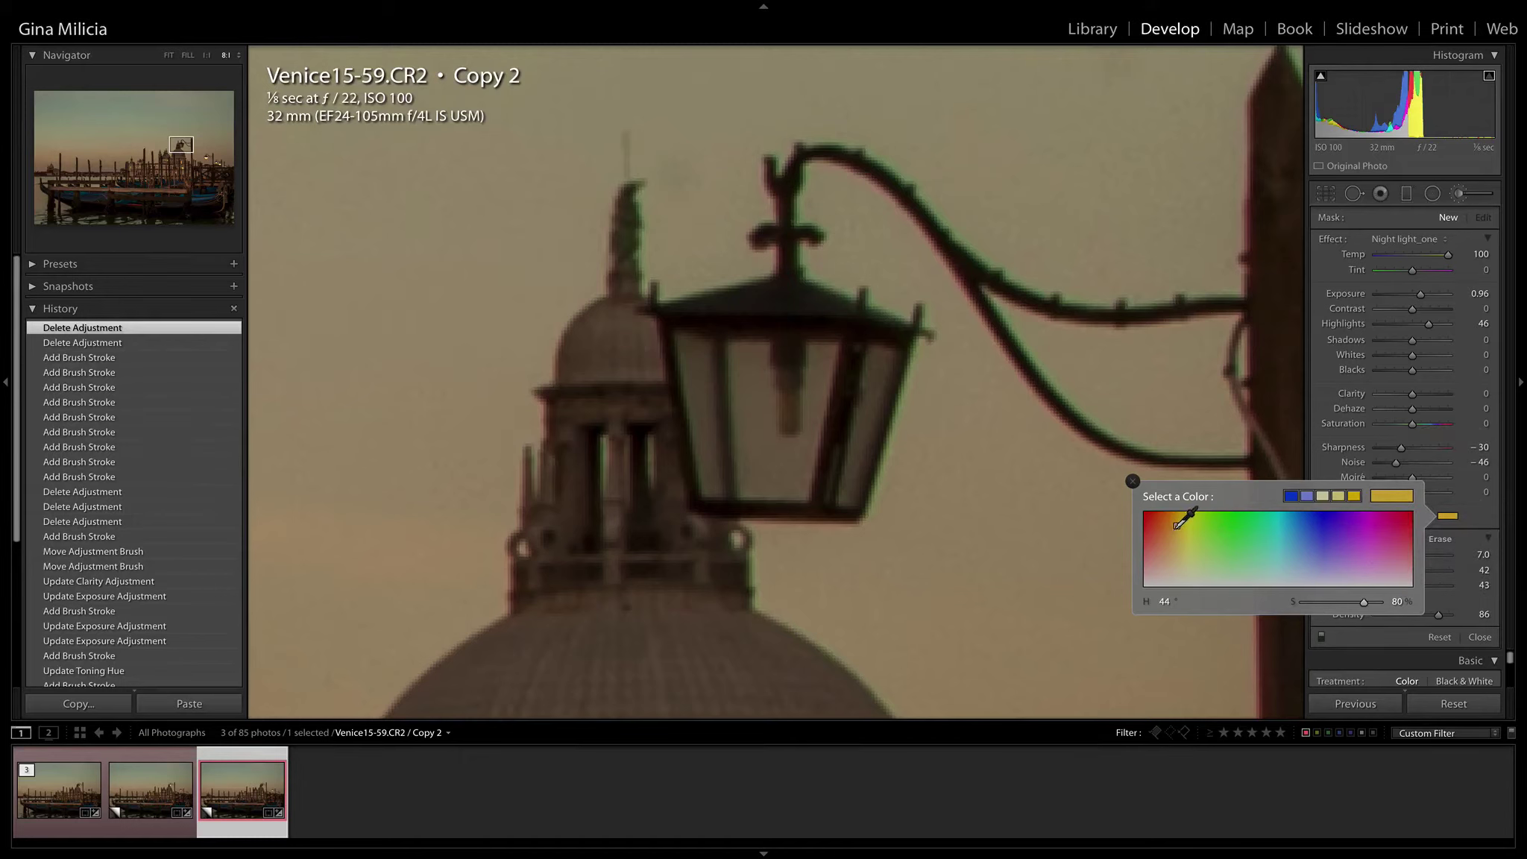
drag(1178, 528, 1177, 530)
click(1132, 481)
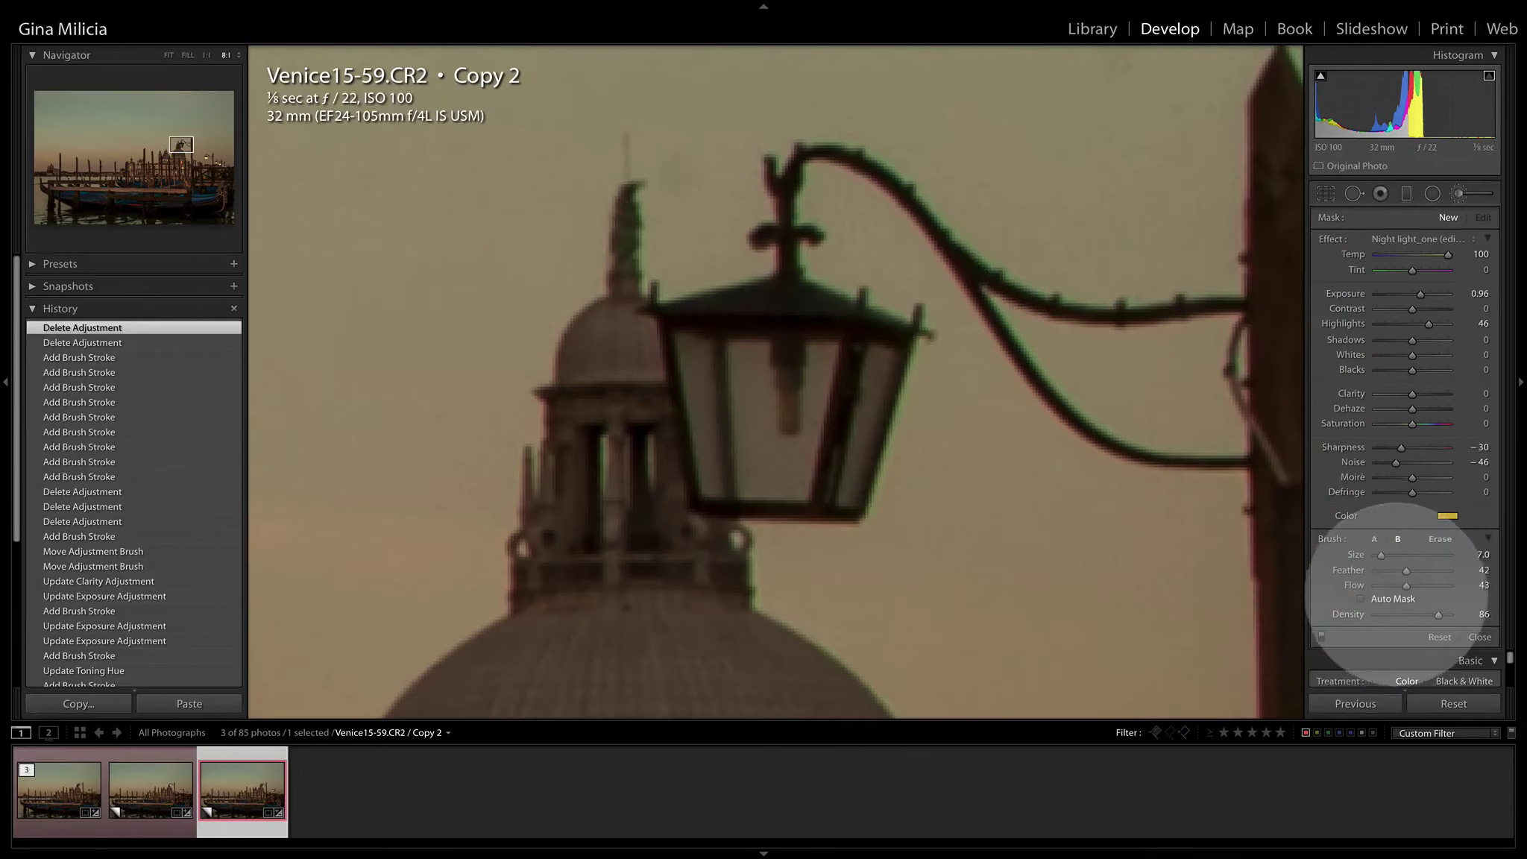
- Set the brush flow to 53, the feather to 45 and the size to 9
drag(1407, 586, 1415, 585)
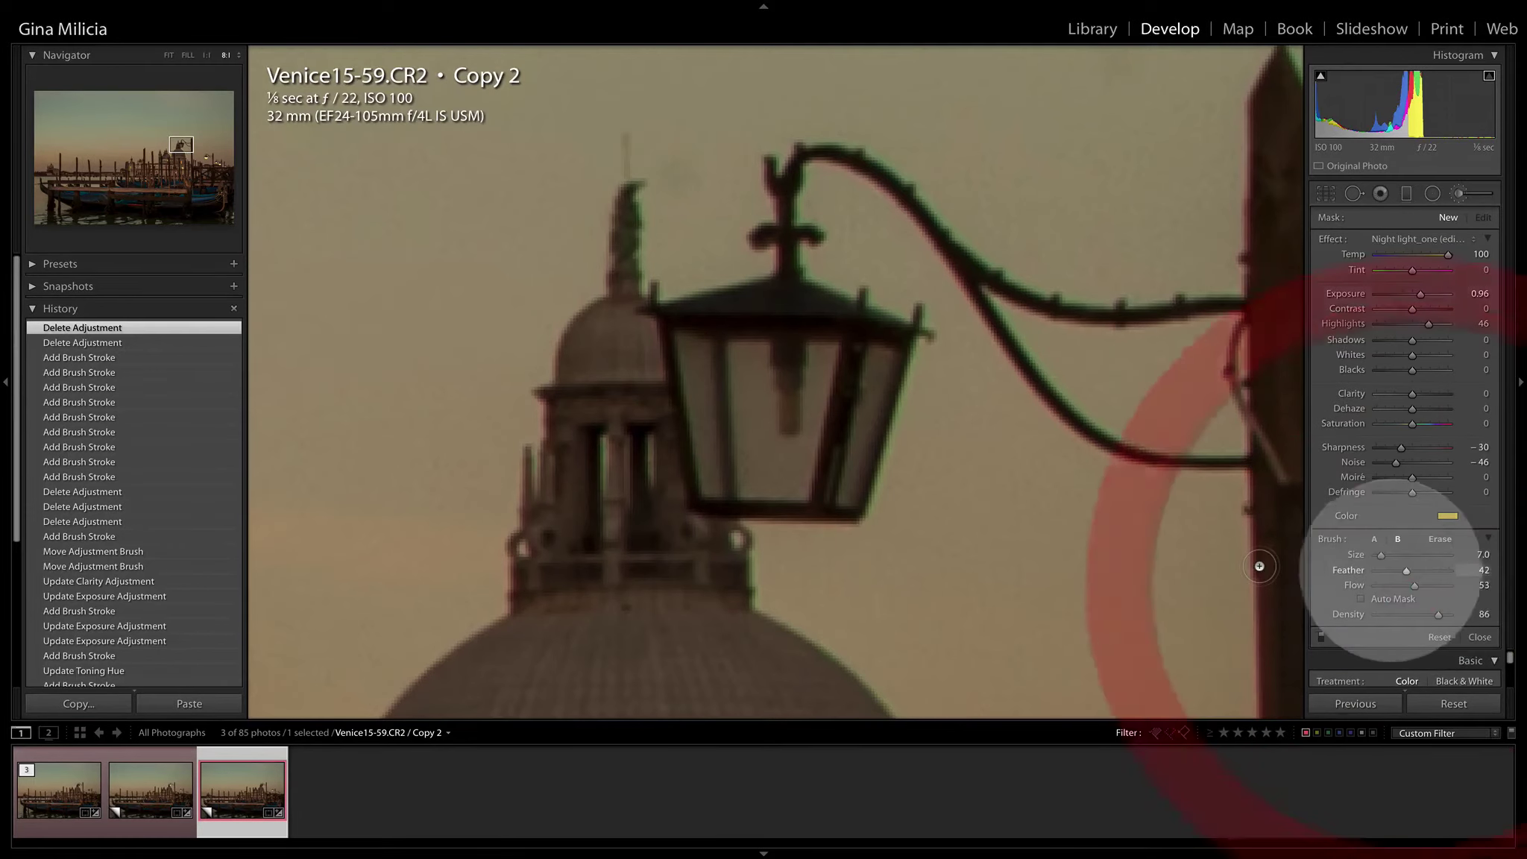
drag(1406, 570, 1408, 570)
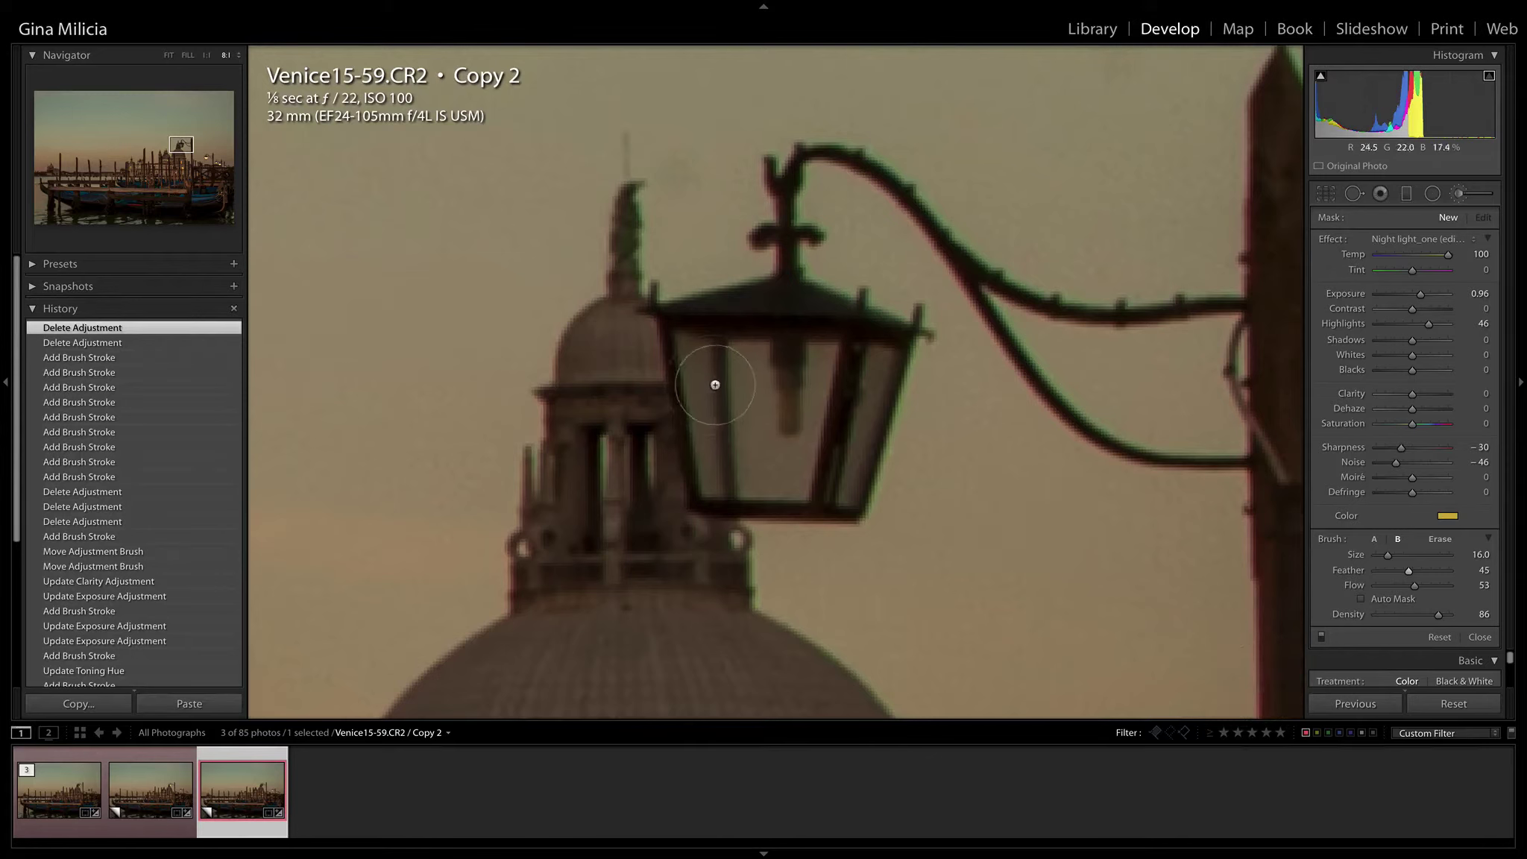
key(bracketleft)
key(bracketleft)
key(bracketleft)
key(bracketleft)
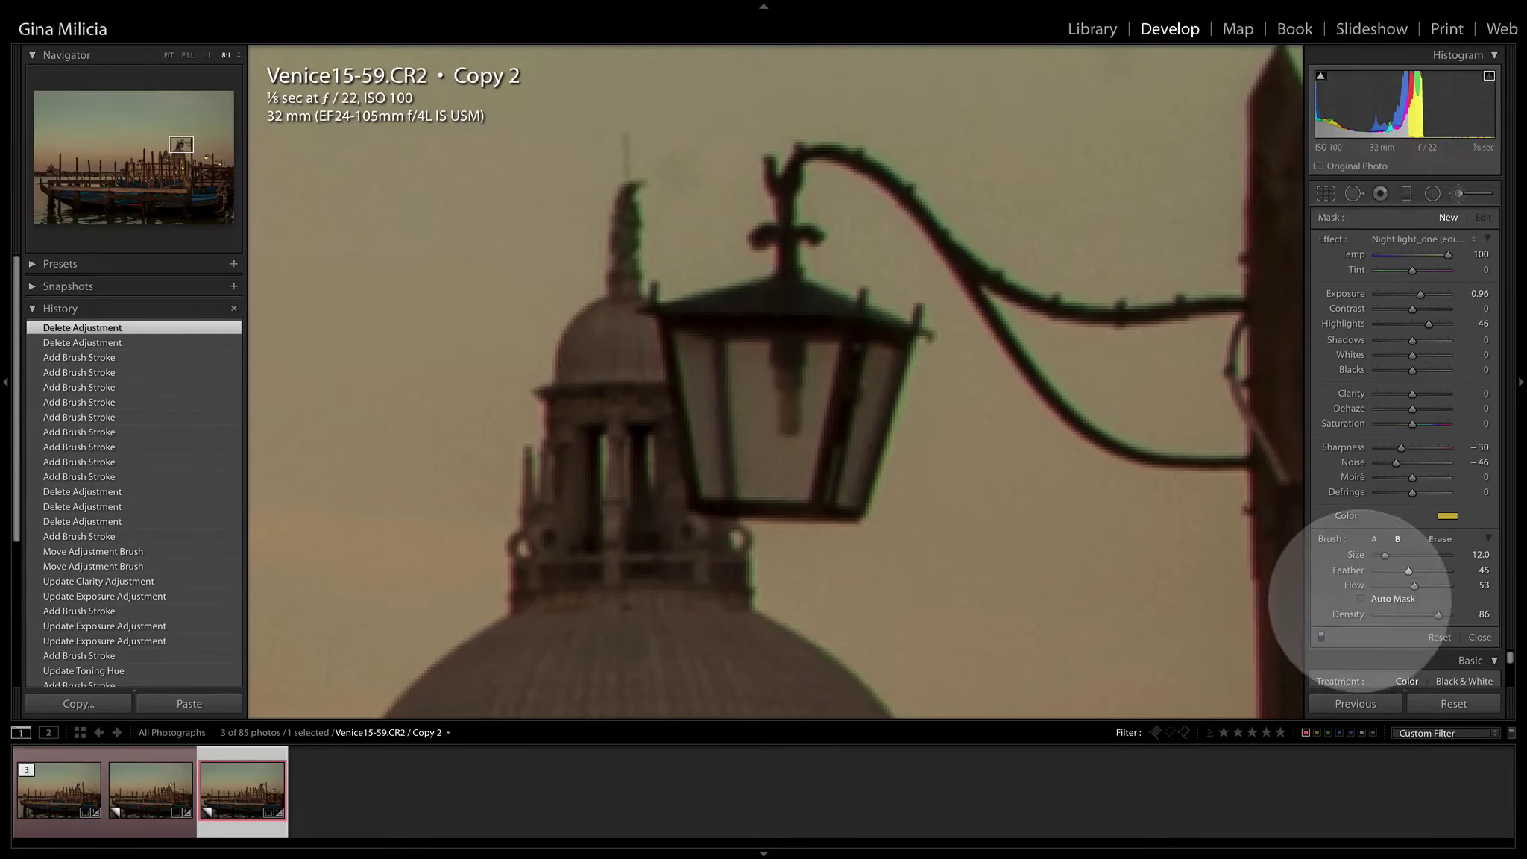
key(bracketleft)
key(bracketleft)
key(bracketleft)
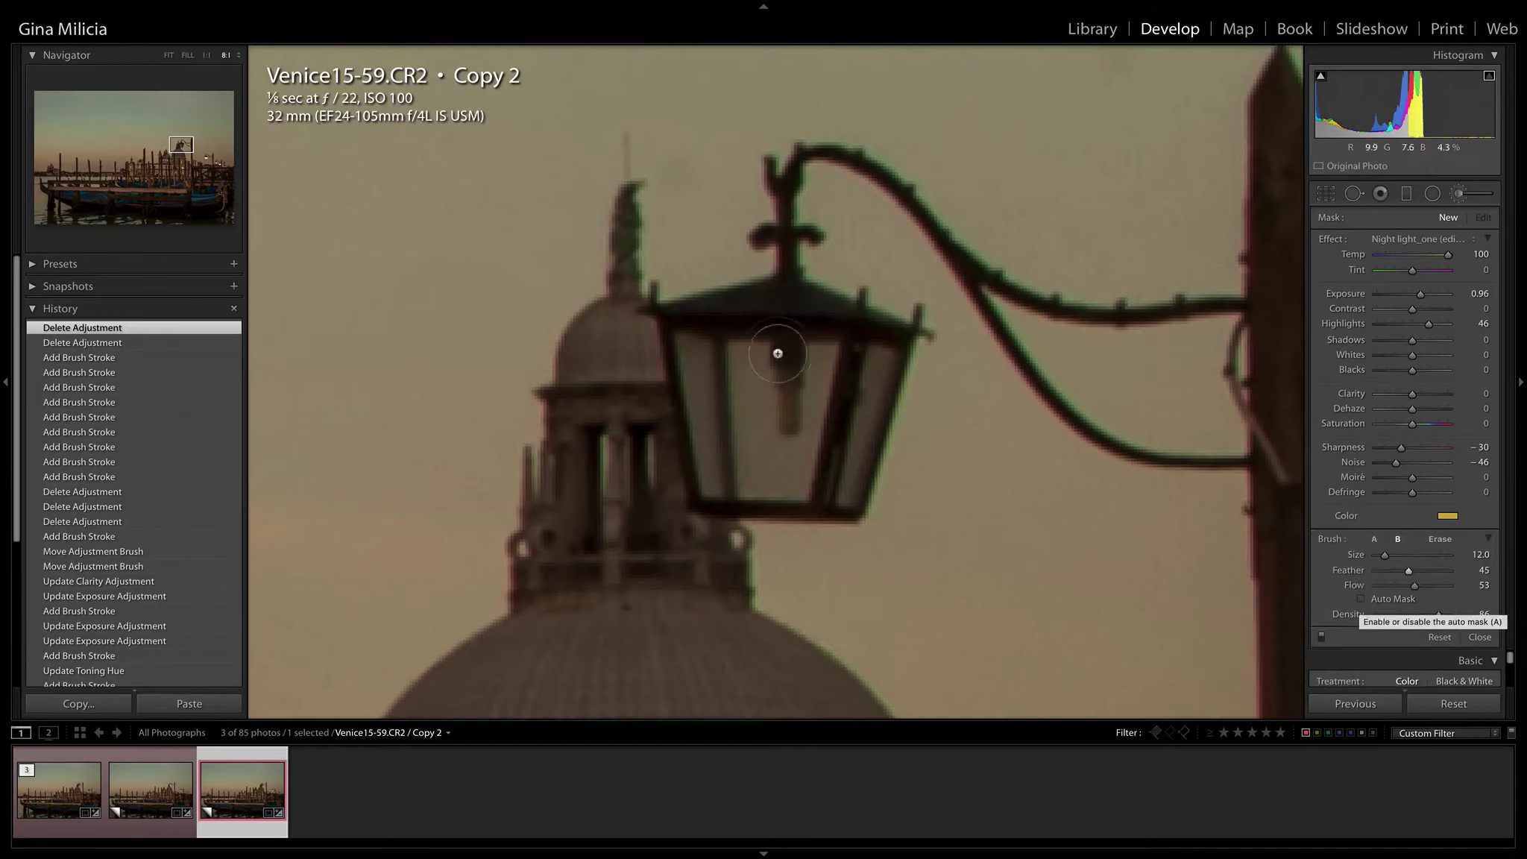
- Paint the warm light effect over all the glass panes of the large street lamp
mouse_move(701, 360)
mouse_down()
mouse_move(724, 466)
mouse_move(700, 351)
mouse_move(726, 481)
mouse_move(795, 487)
mouse_move(816, 357)
mouse_move(712, 355)
mouse_move(825, 357)
mouse_move(773, 498)
mouse_up()
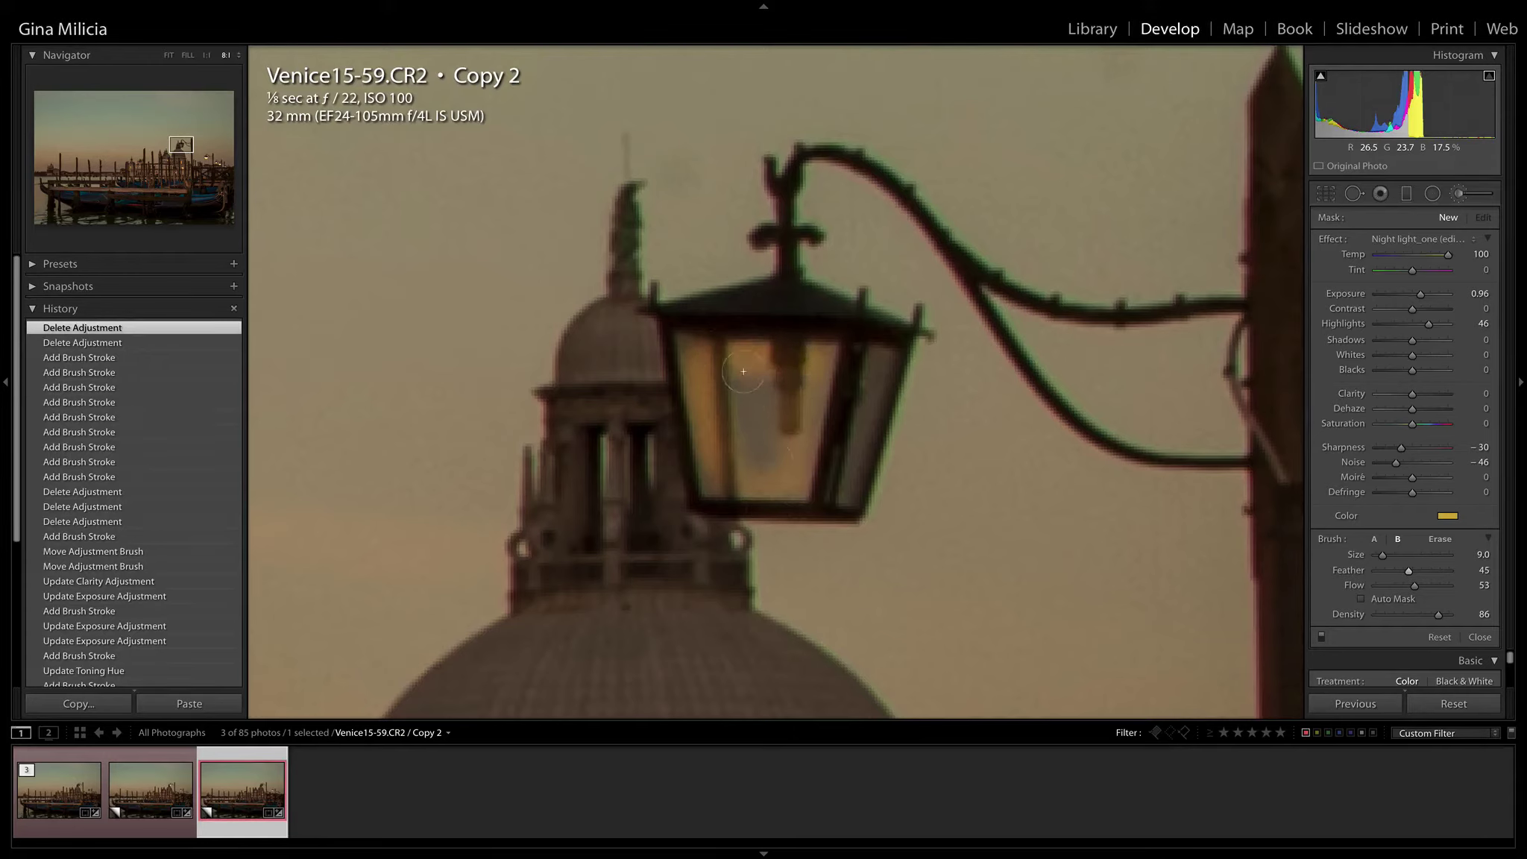
mouse_move(743, 371)
mouse_down()
mouse_move(733, 454)
mouse_move(682, 343)
mouse_move(704, 499)
mouse_move(836, 494)
mouse_move(880, 355)
mouse_move(841, 502)
mouse_move(857, 397)
mouse_move(842, 468)
mouse_move(800, 427)
mouse_move(779, 455)
mouse_move(826, 375)
mouse_move(804, 477)
mouse_move(848, 482)
mouse_move(860, 357)
mouse_move(672, 342)
mouse_move(710, 489)
mouse_move(766, 488)
mouse_move(795, 450)
mouse_move(780, 375)
mouse_move(767, 436)
mouse_move(717, 475)
mouse_up()
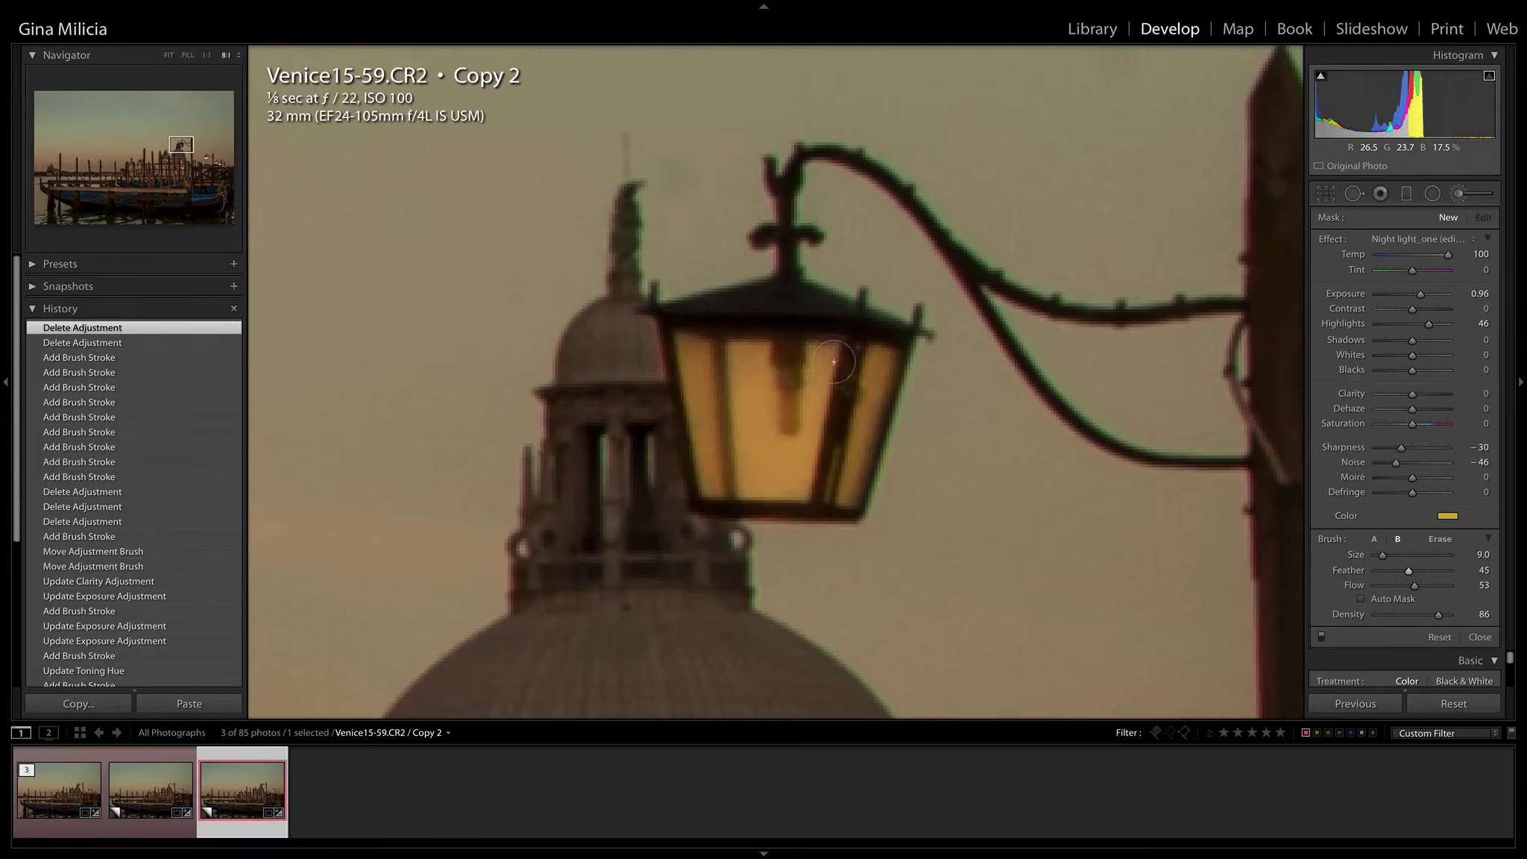
drag(834, 362, 878, 366)
drag(862, 426, 789, 491)
click(707, 375)
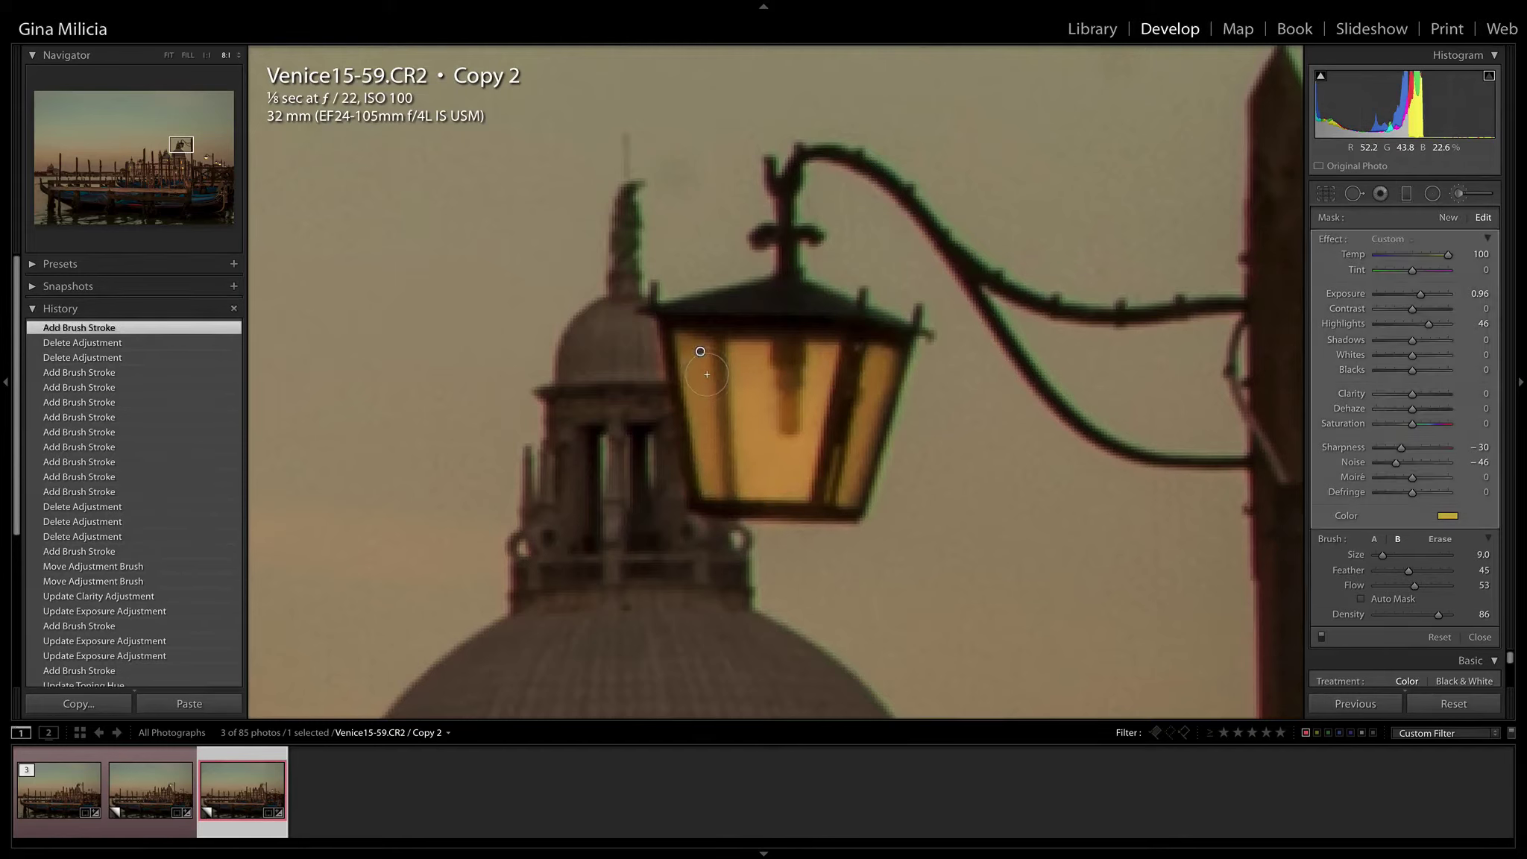
- Erase the light effect around the outer edges of the lamp, over the dome and the sky
key(alt)
key(alt)
drag(659, 388, 677, 490)
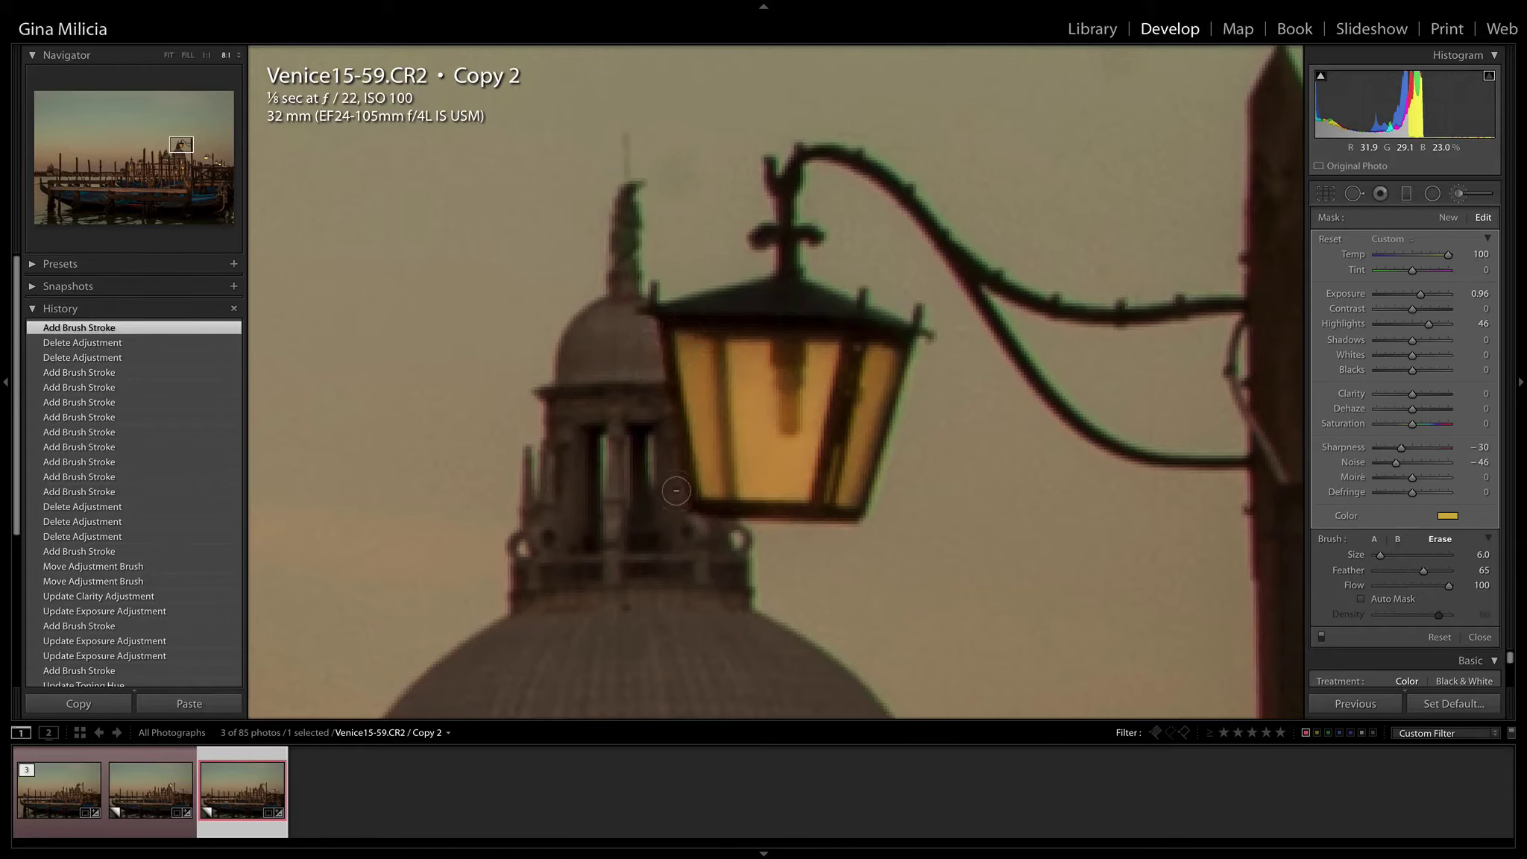
click(623, 342)
key(alt)
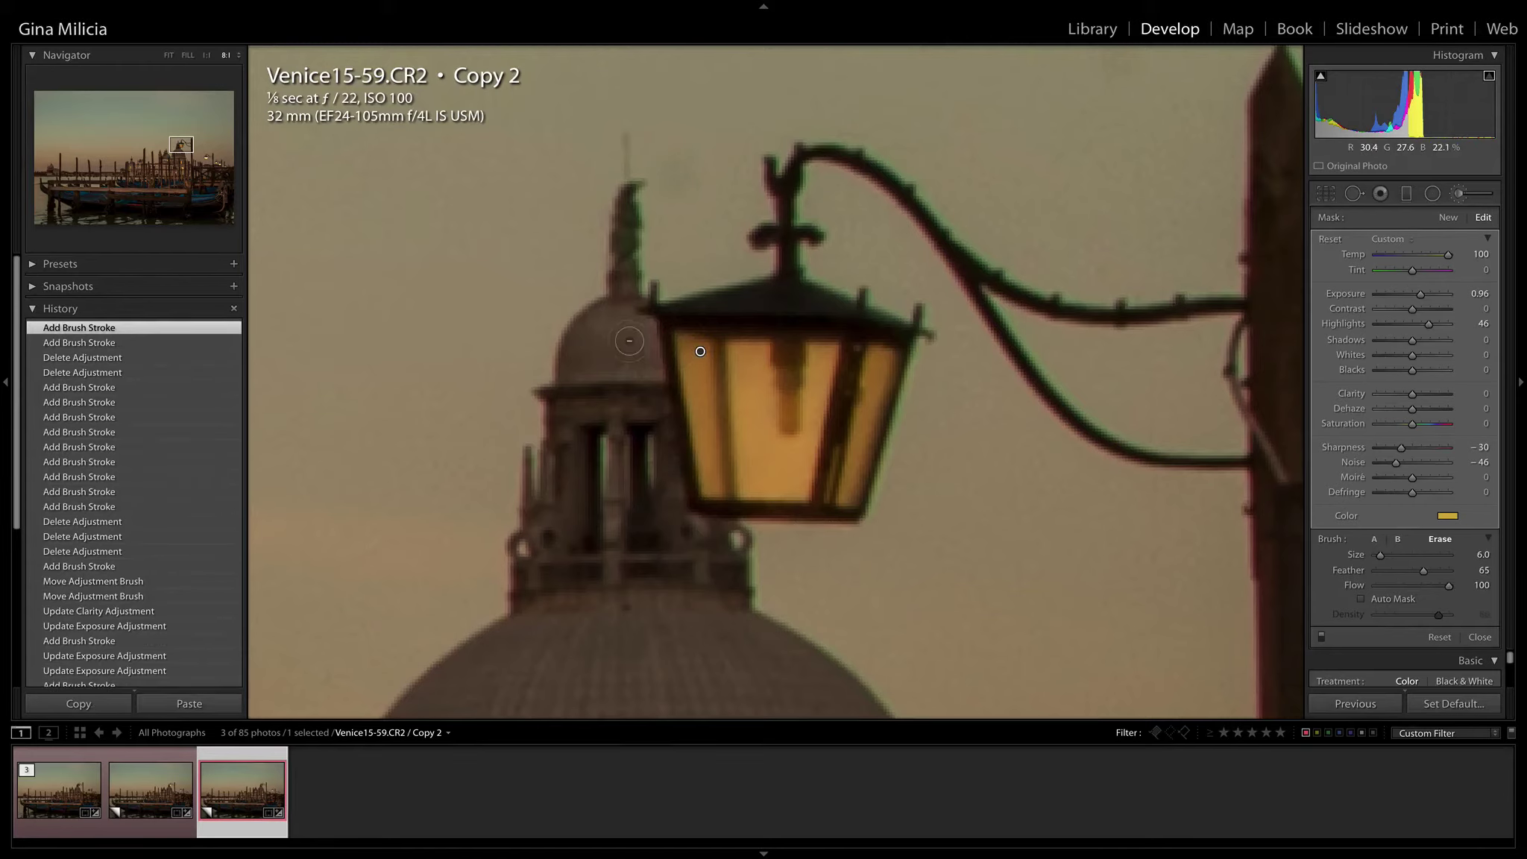
mouse_move(683, 510)
mouse_down()
mouse_move(698, 530)
mouse_move(780, 532)
mouse_move(676, 526)
mouse_move(638, 328)
mouse_up()
drag(993, 392, 925, 356)
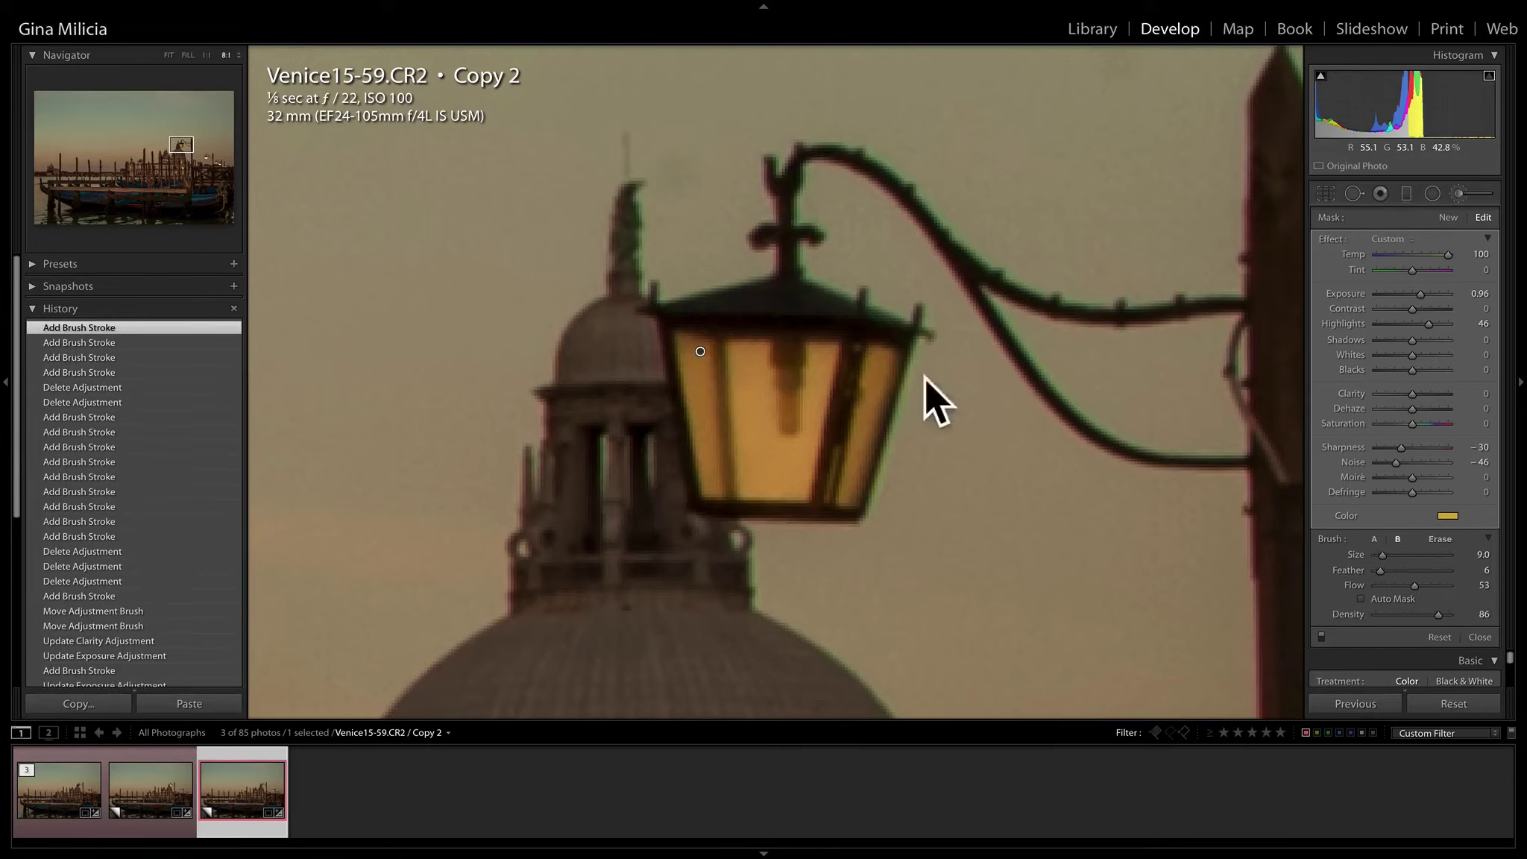
- Touch up the lamp's upper rim, lower the brush flow to 11 and paint a faint warm glow onto its roof
mouse_move(754, 317)
mouse_down()
mouse_move(858, 350)
mouse_move(701, 351)
mouse_up()
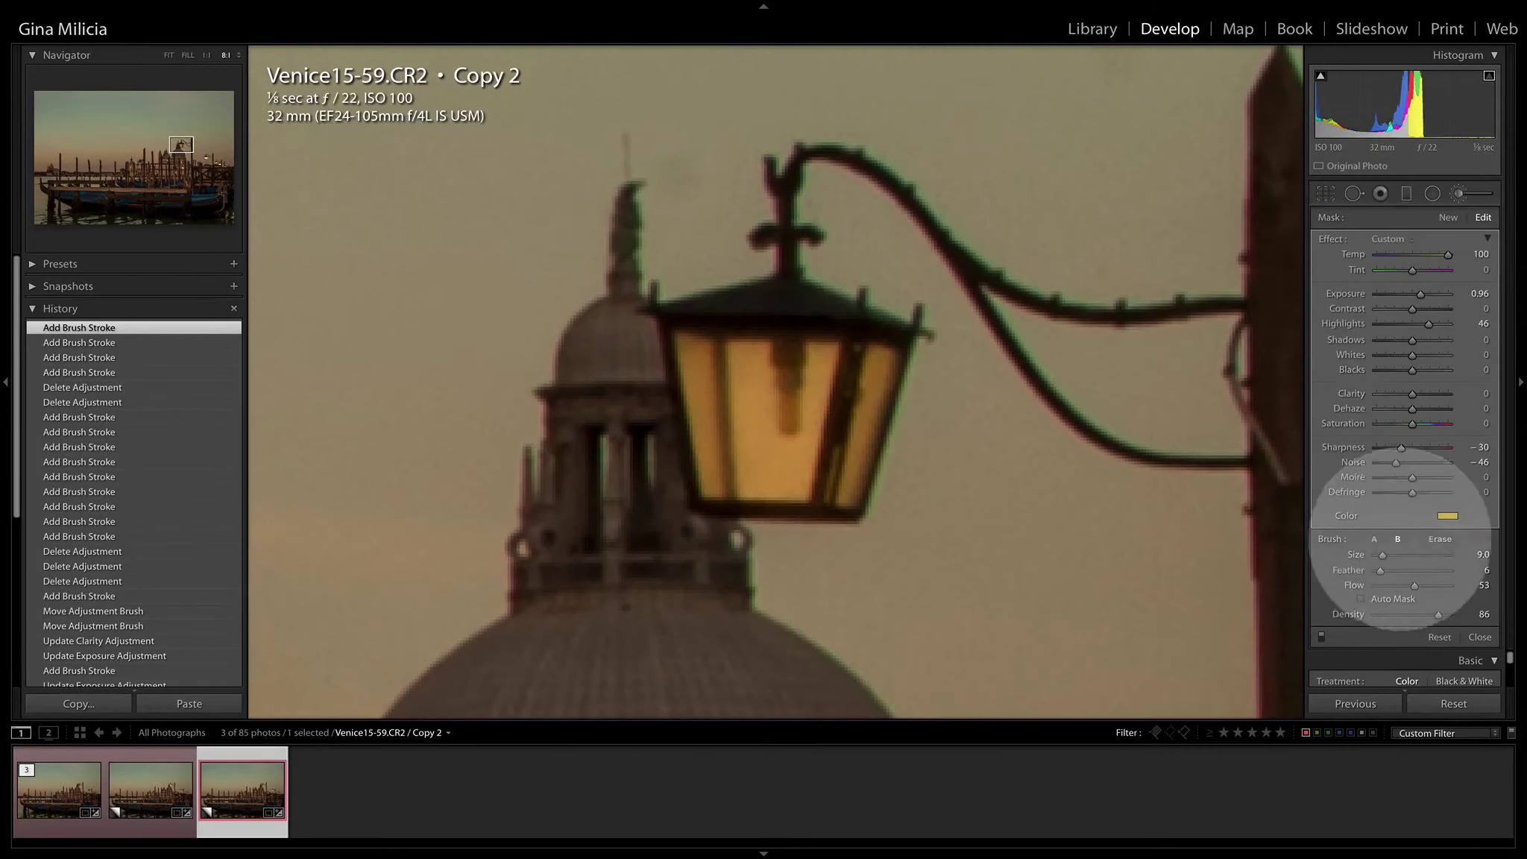
click(1384, 586)
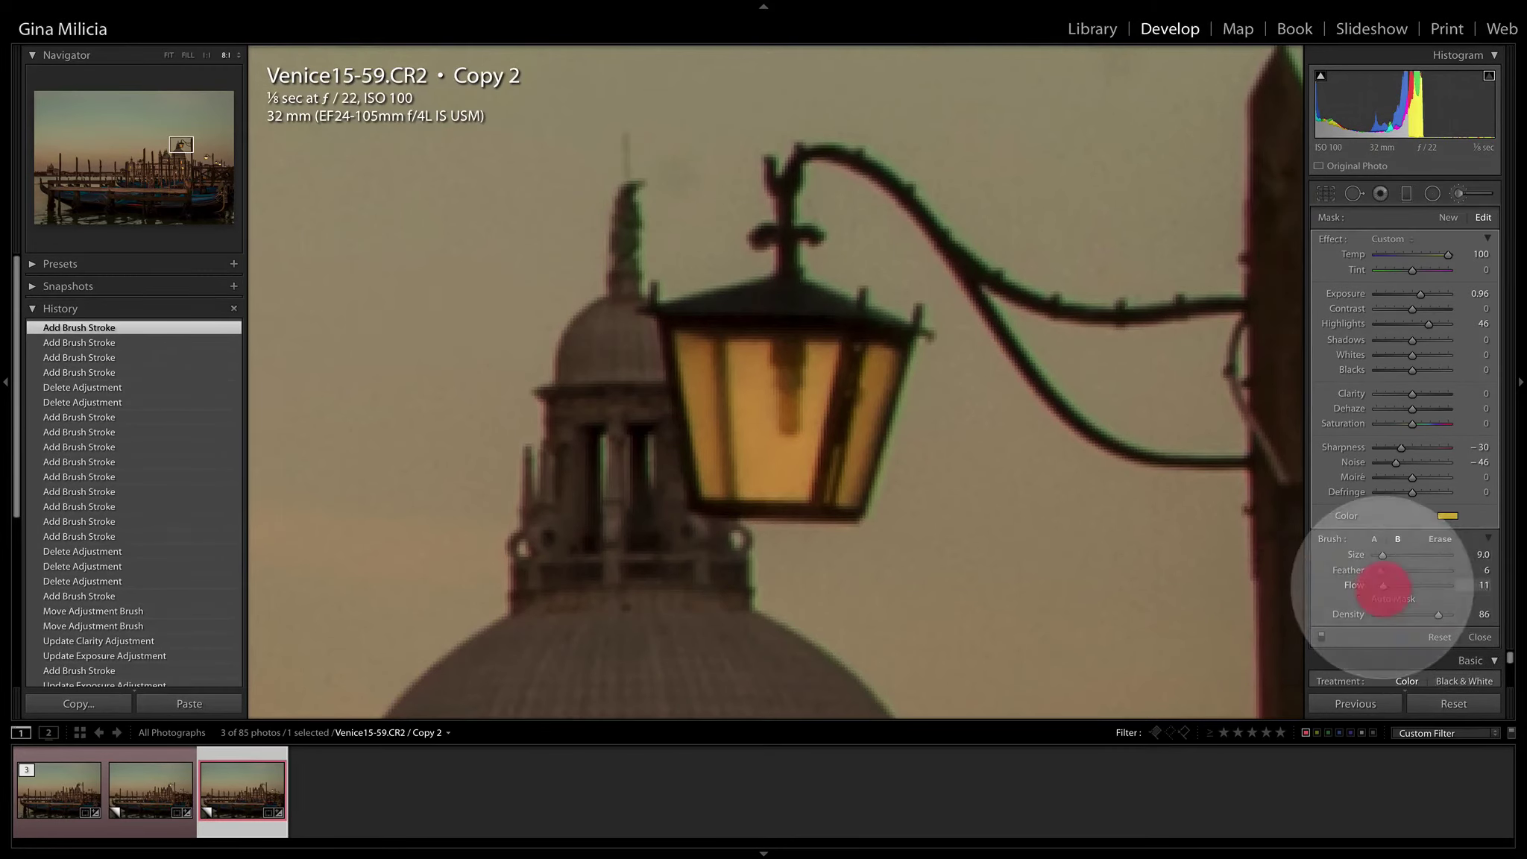
drag(1382, 585, 1384, 585)
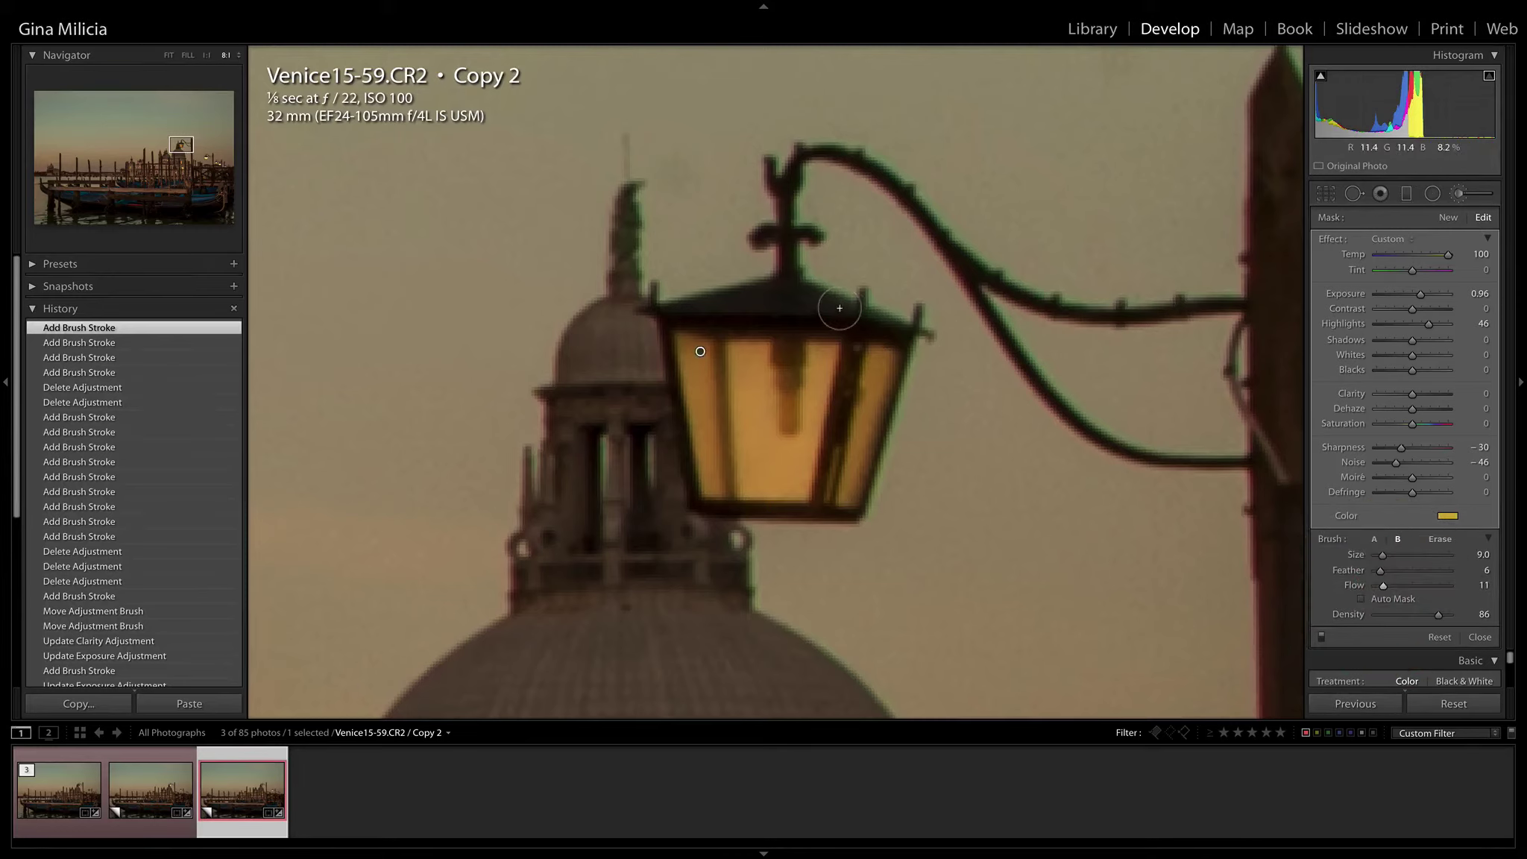
mouse_move(695, 306)
mouse_down()
mouse_move(825, 303)
mouse_move(730, 303)
mouse_move(859, 318)
mouse_move(781, 296)
mouse_move(682, 307)
mouse_move(878, 321)
mouse_move(764, 296)
mouse_move(686, 313)
mouse_move(786, 316)
mouse_up()
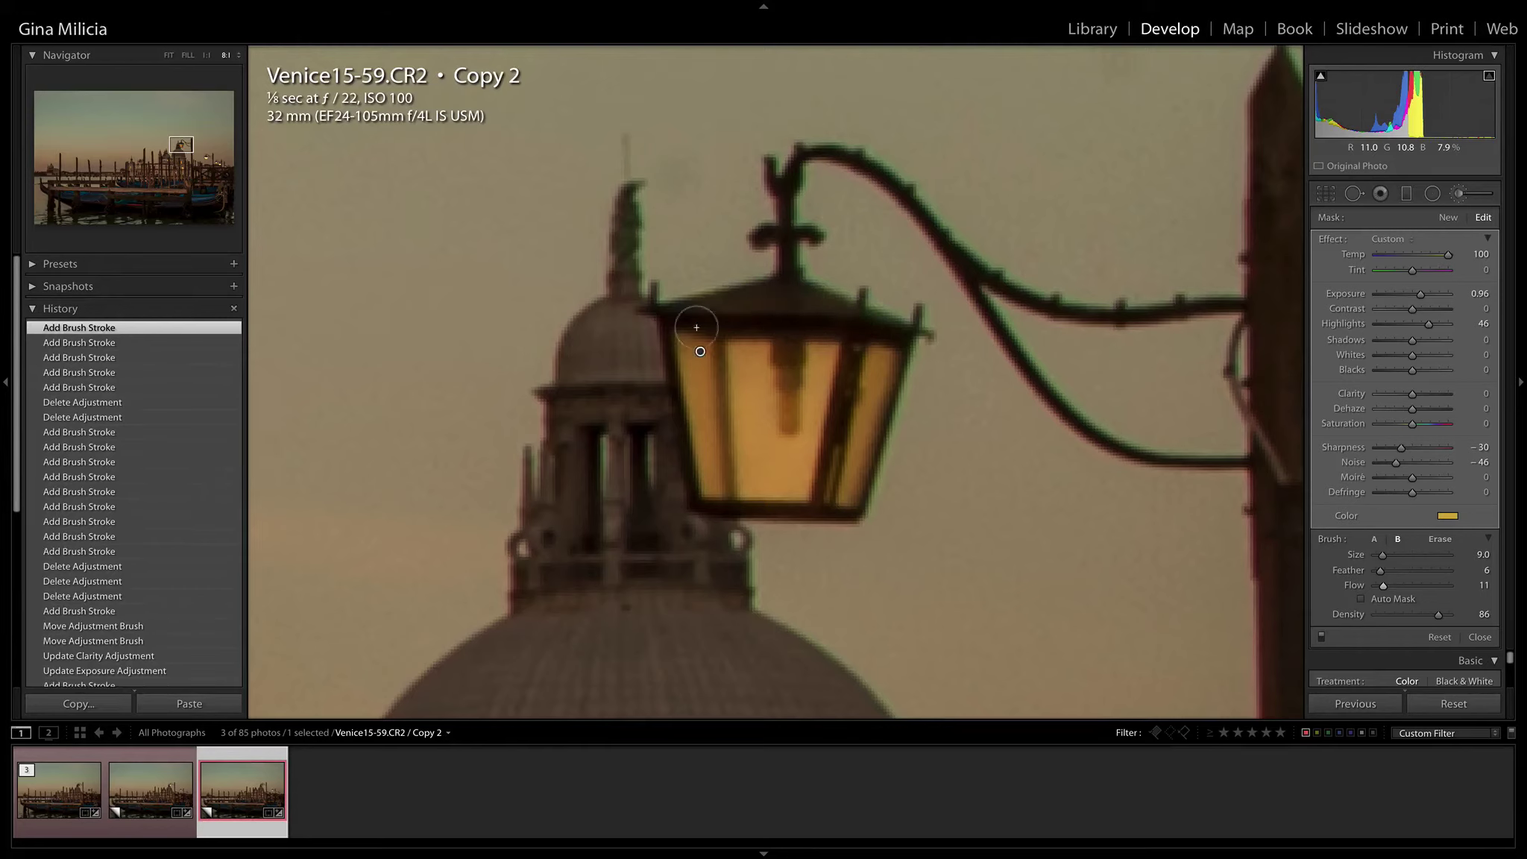
mouse_move(684, 312)
mouse_down()
mouse_move(887, 324)
mouse_move(773, 312)
mouse_up()
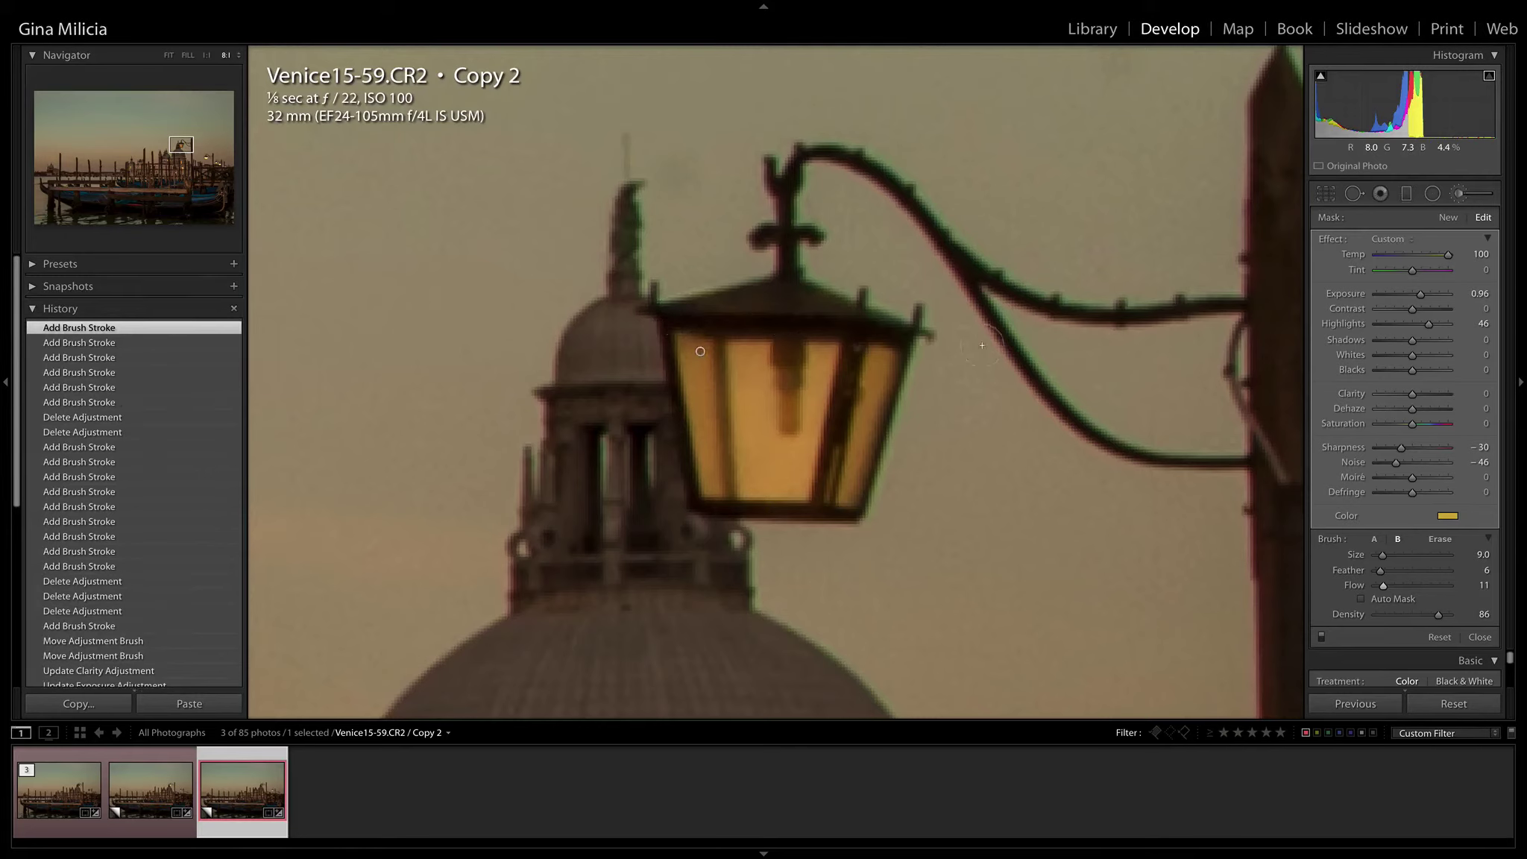
- Reduce the brush size to between 1 and 3 and paint a subtle glow on the lamp's finial and curved bracket
key(bracketleft)
key(bracketleft)
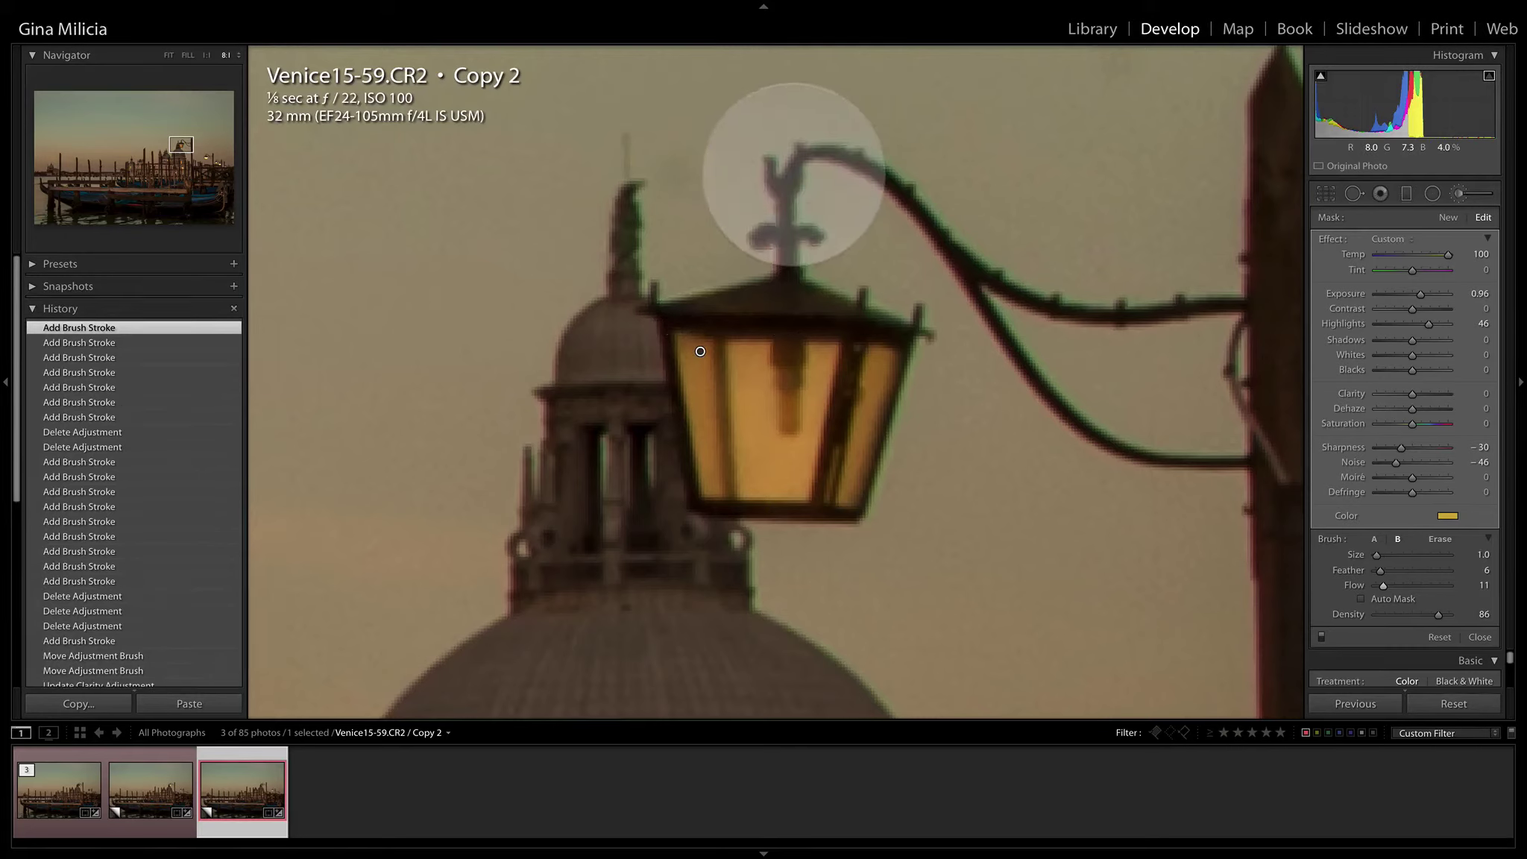
mouse_move(784, 172)
mouse_down()
mouse_move(784, 269)
mouse_move(767, 243)
mouse_move(791, 235)
mouse_move(798, 170)
mouse_move(777, 196)
mouse_move(774, 166)
mouse_move(790, 246)
mouse_up()
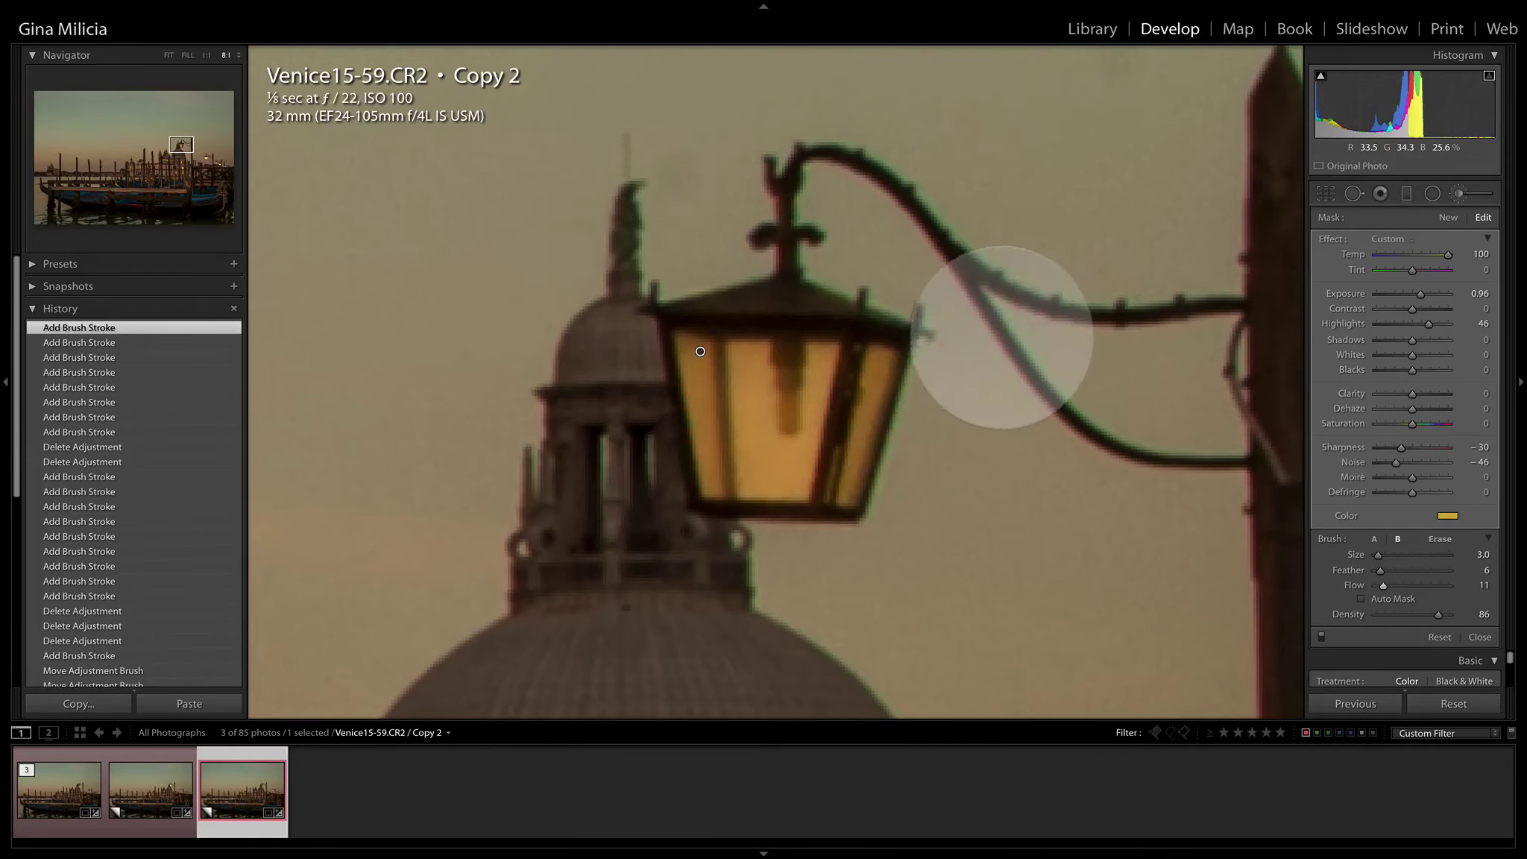
mouse_move(992, 321)
mouse_down()
mouse_move(911, 207)
mouse_move(860, 160)
mouse_move(829, 157)
mouse_move(941, 225)
mouse_move(1007, 355)
mouse_up()
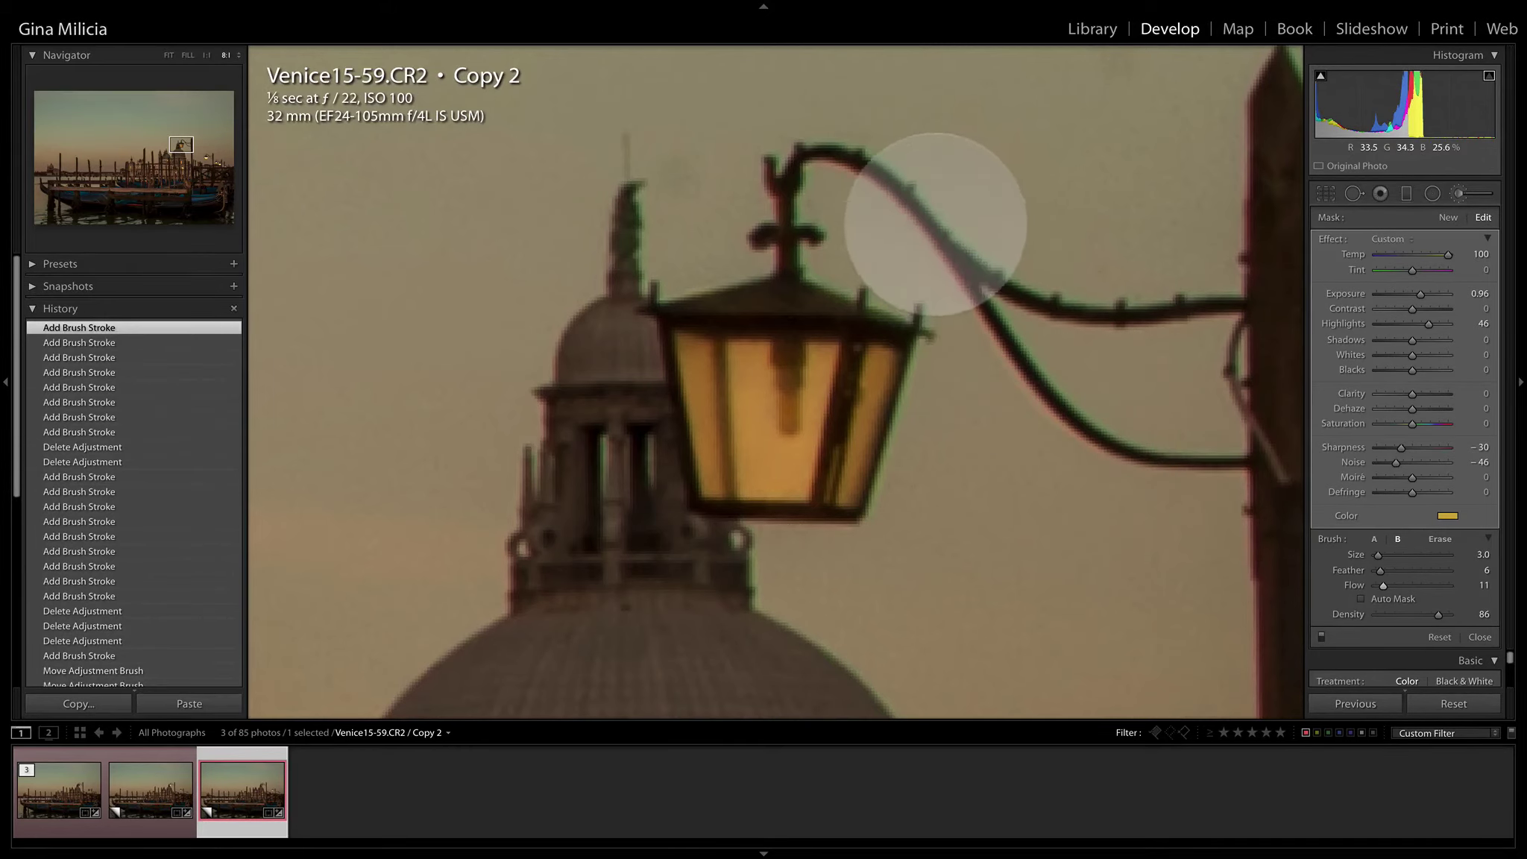
mouse_move(931, 221)
mouse_down()
mouse_move(1296, 494)
mouse_move(950, 346)
mouse_move(853, 256)
mouse_move(827, 297)
mouse_up()
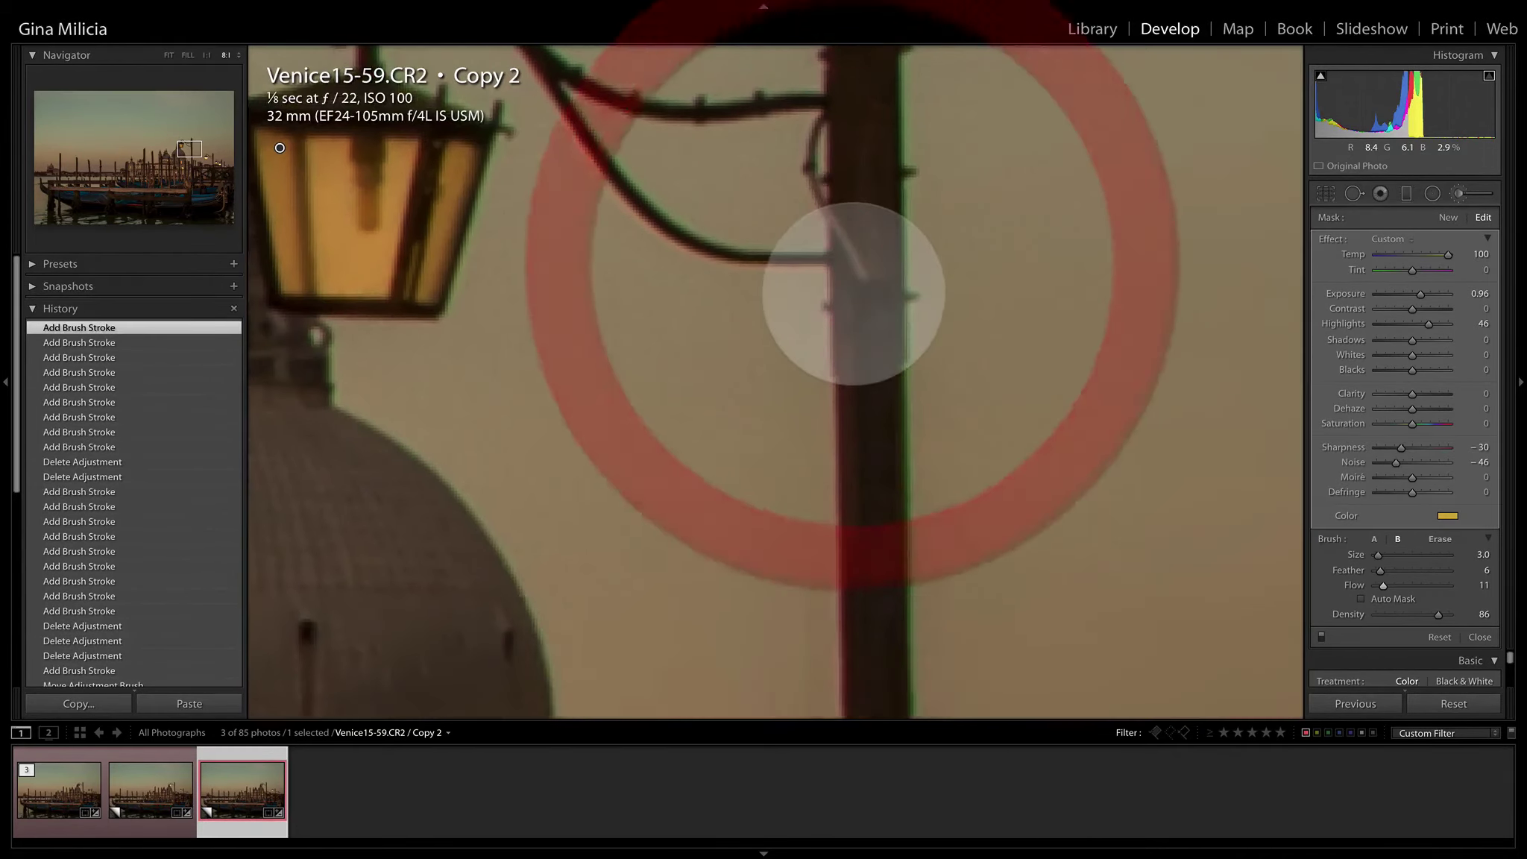
- Paint a faint warm glow down the tall lamp post with brush sizes 11 and 8, and erase the spill beside its edge
scroll(853, 297, up, 4)
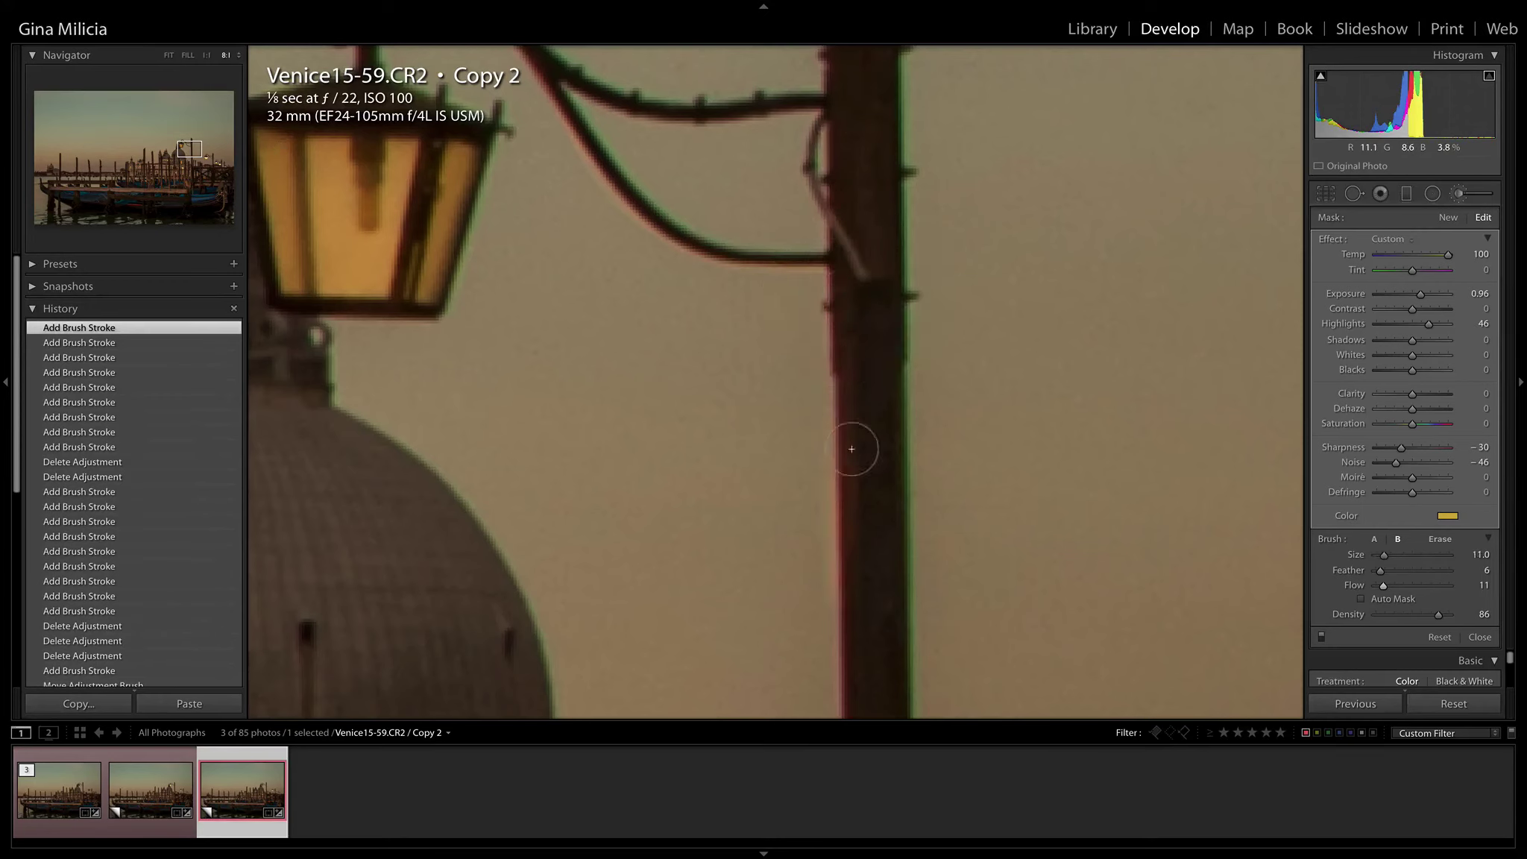
drag(855, 688, 858, 579)
scroll(858, 580, down, 3)
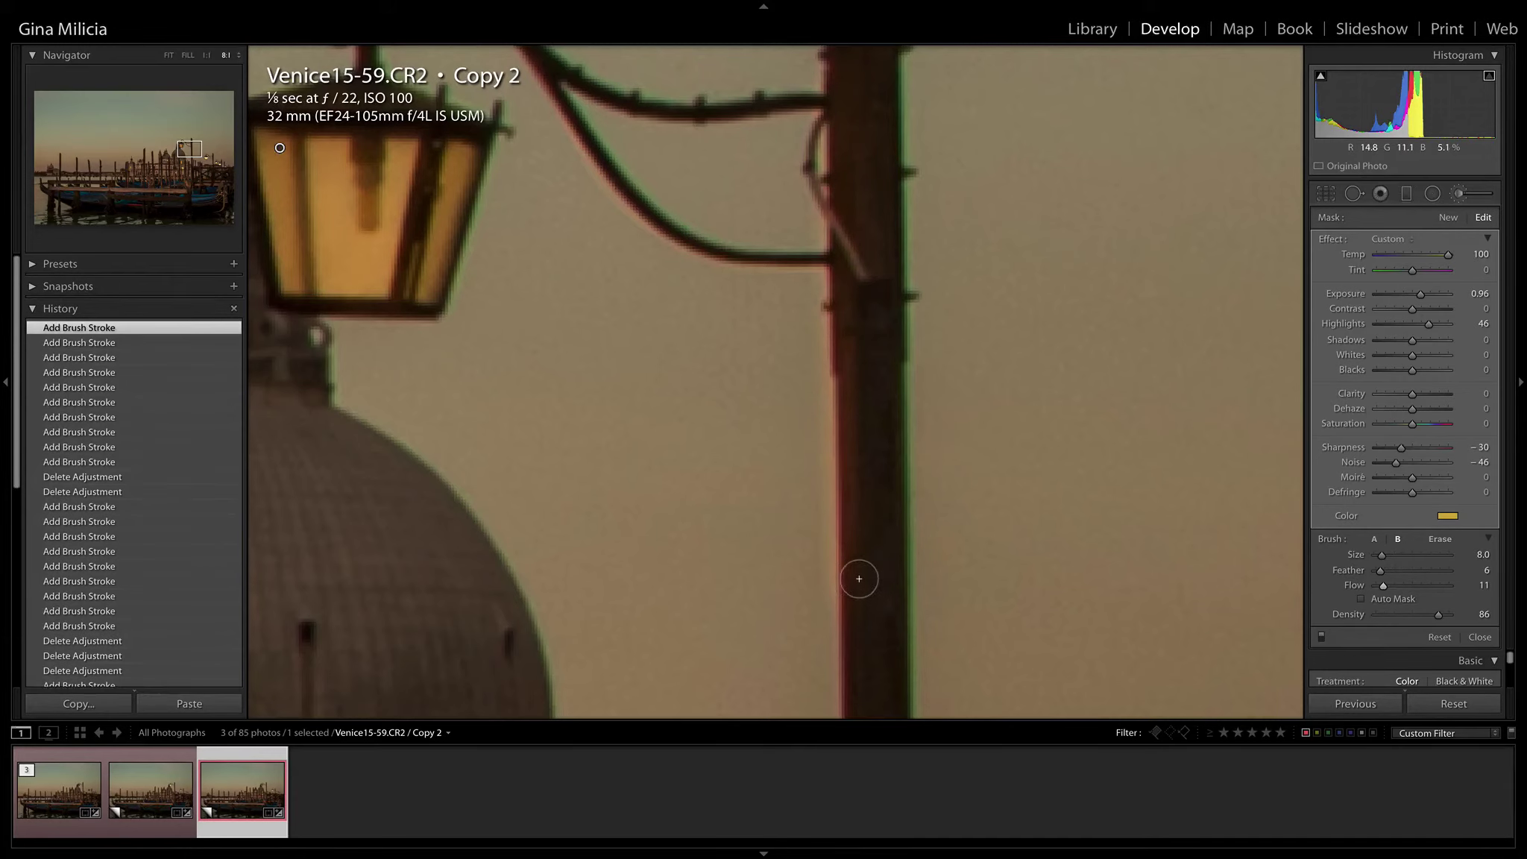
drag(855, 91, 852, 704)
drag(821, 550, 821, 550)
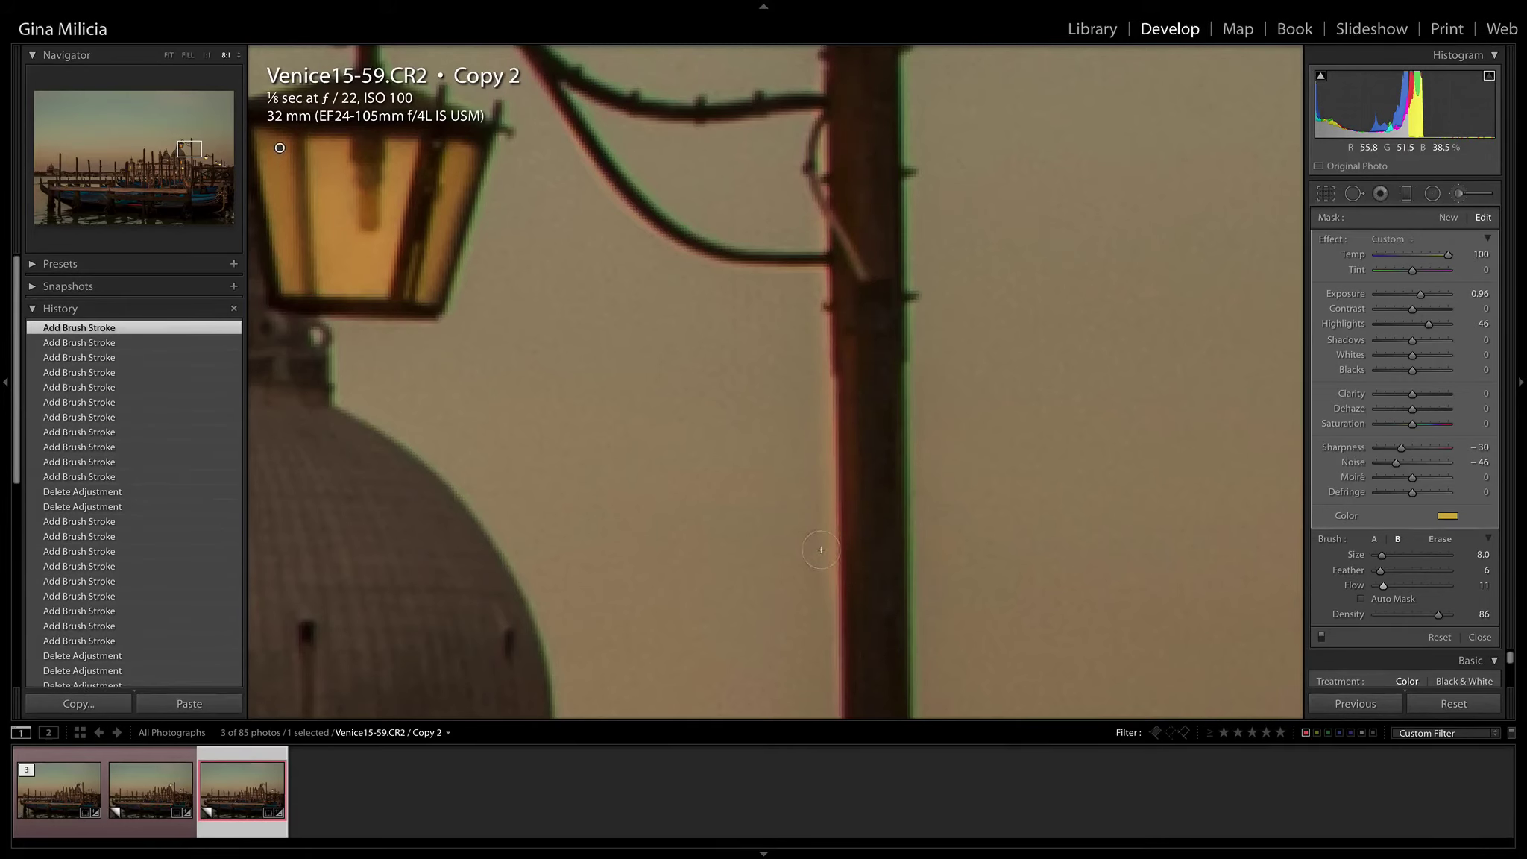
key(alt)
drag(814, 147, 812, 365)
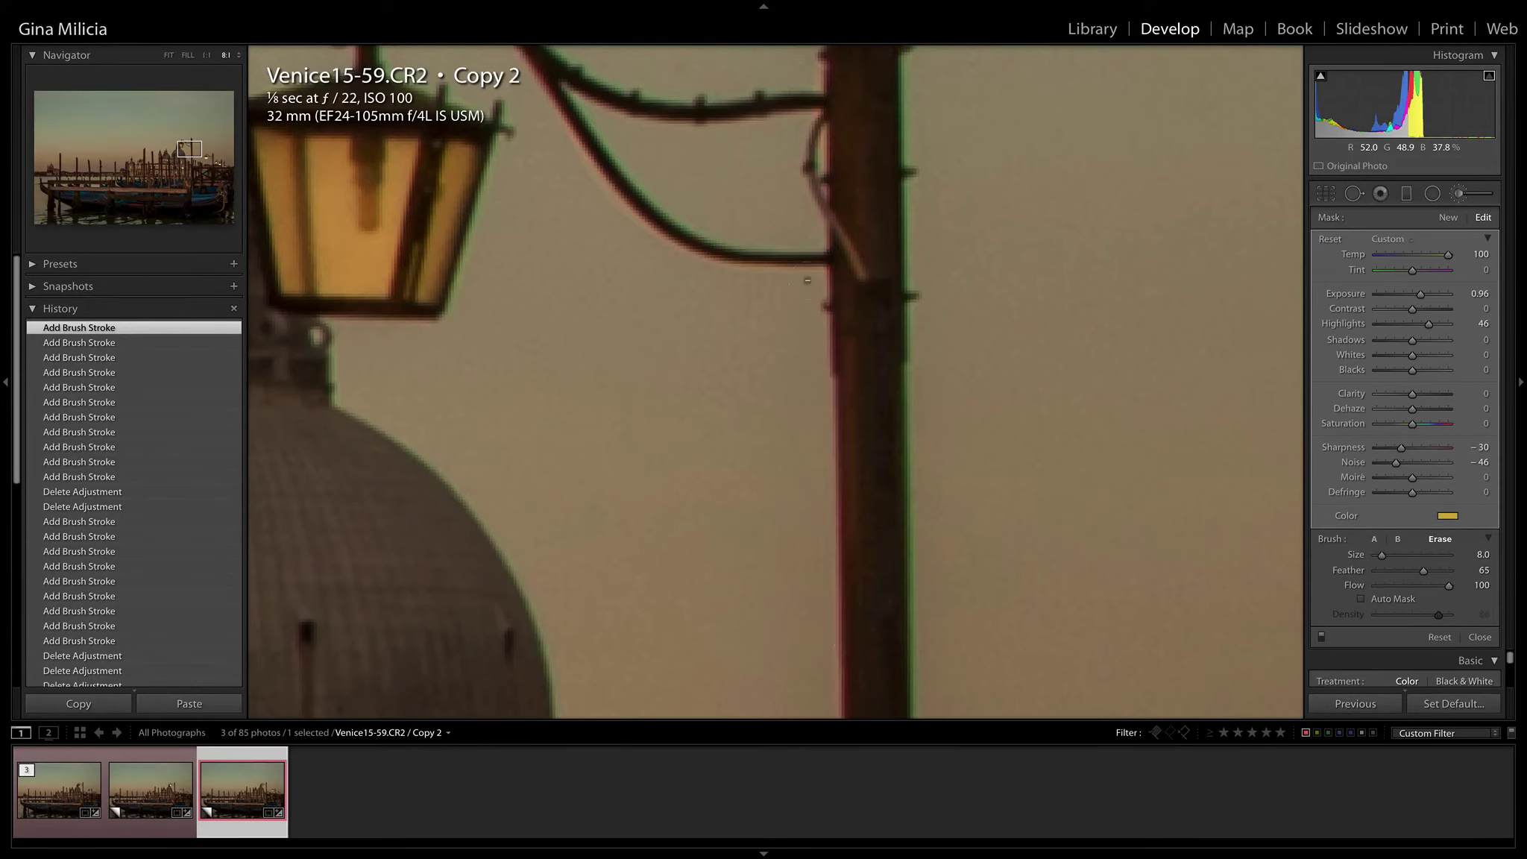
- Start a new adjustment mask for the large lamp and apply the Night_Light_two effect preset
mouse_move(761, 432)
mouse_down()
mouse_move(1061, 511)
mouse_move(1023, 516)
mouse_up()
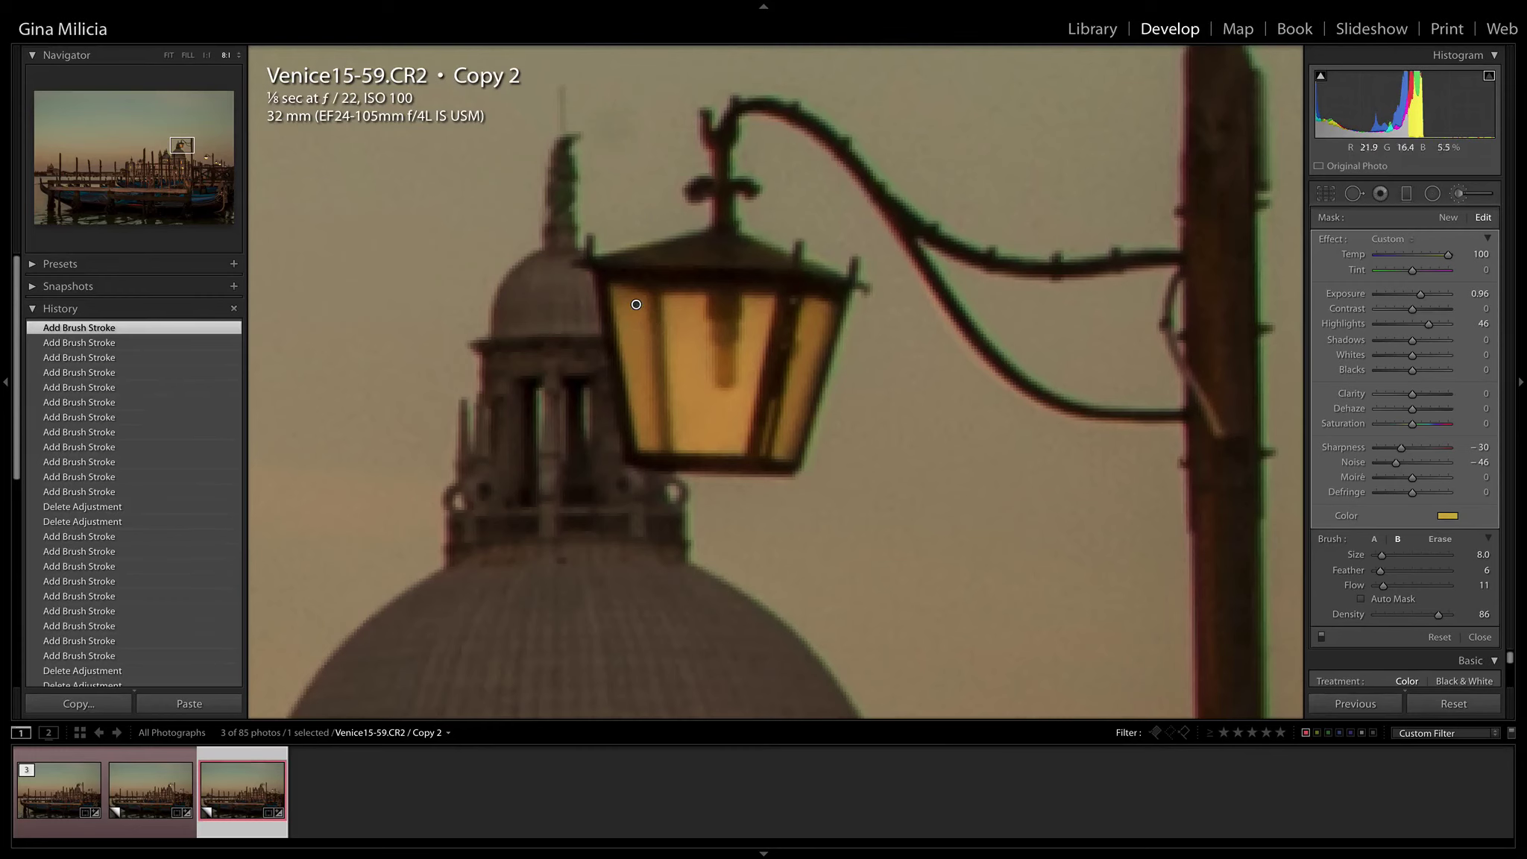
click(1449, 217)
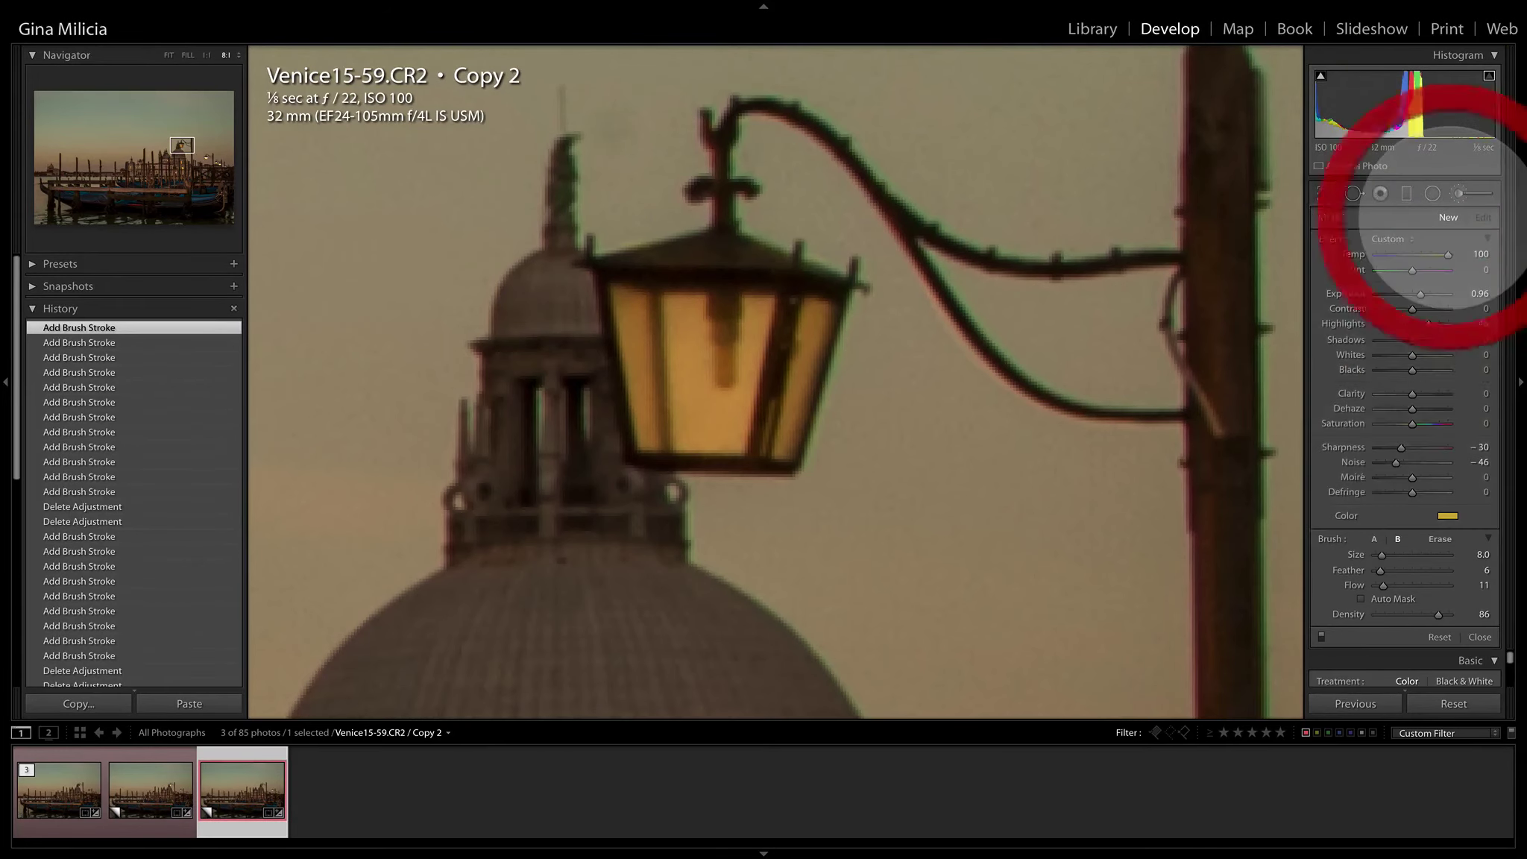
click(1388, 239)
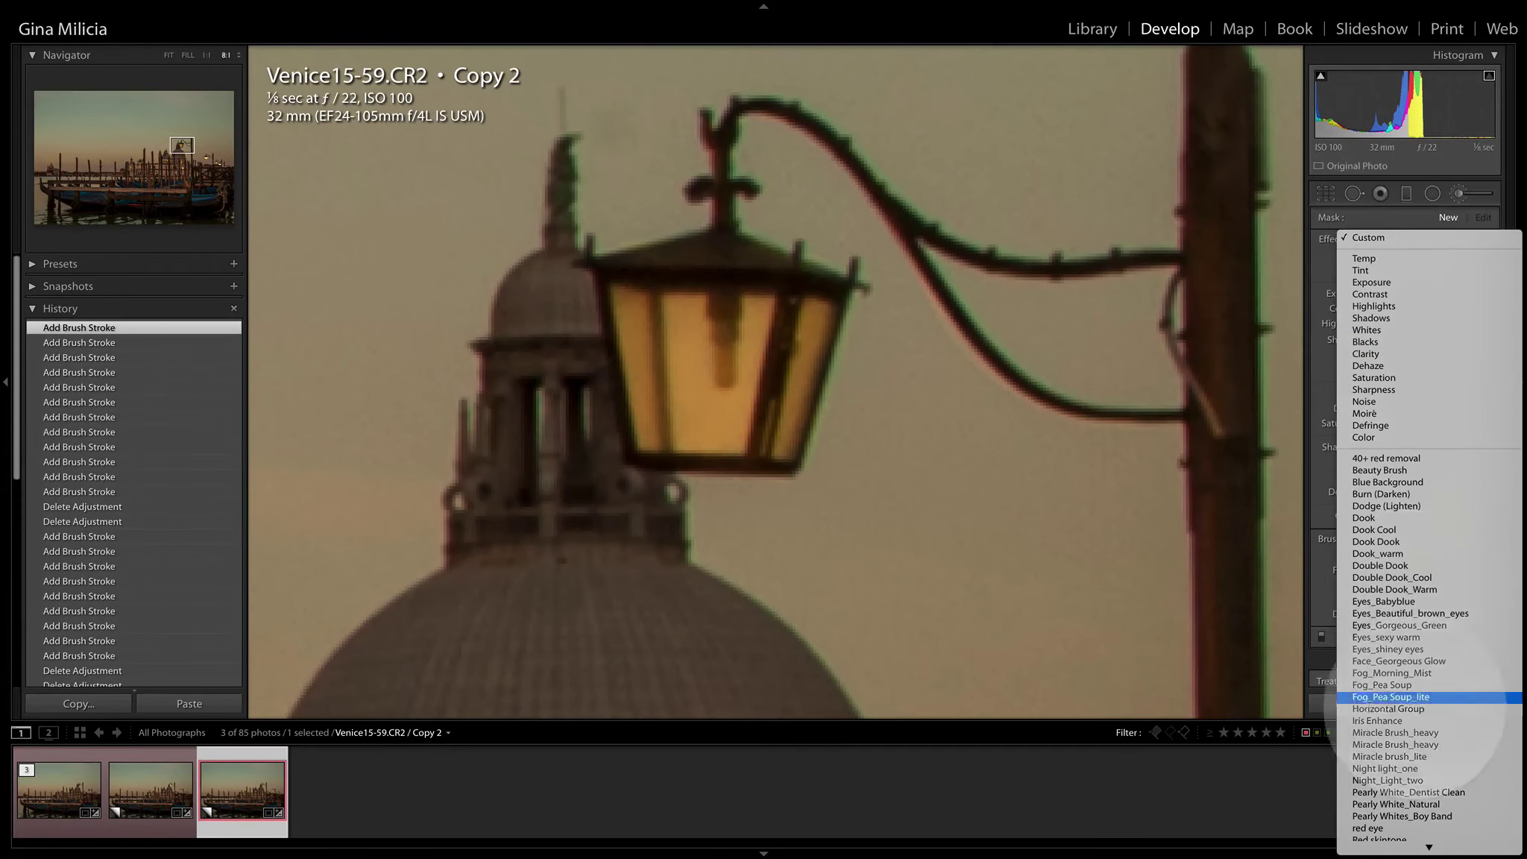
scroll(1414, 705, down, 3)
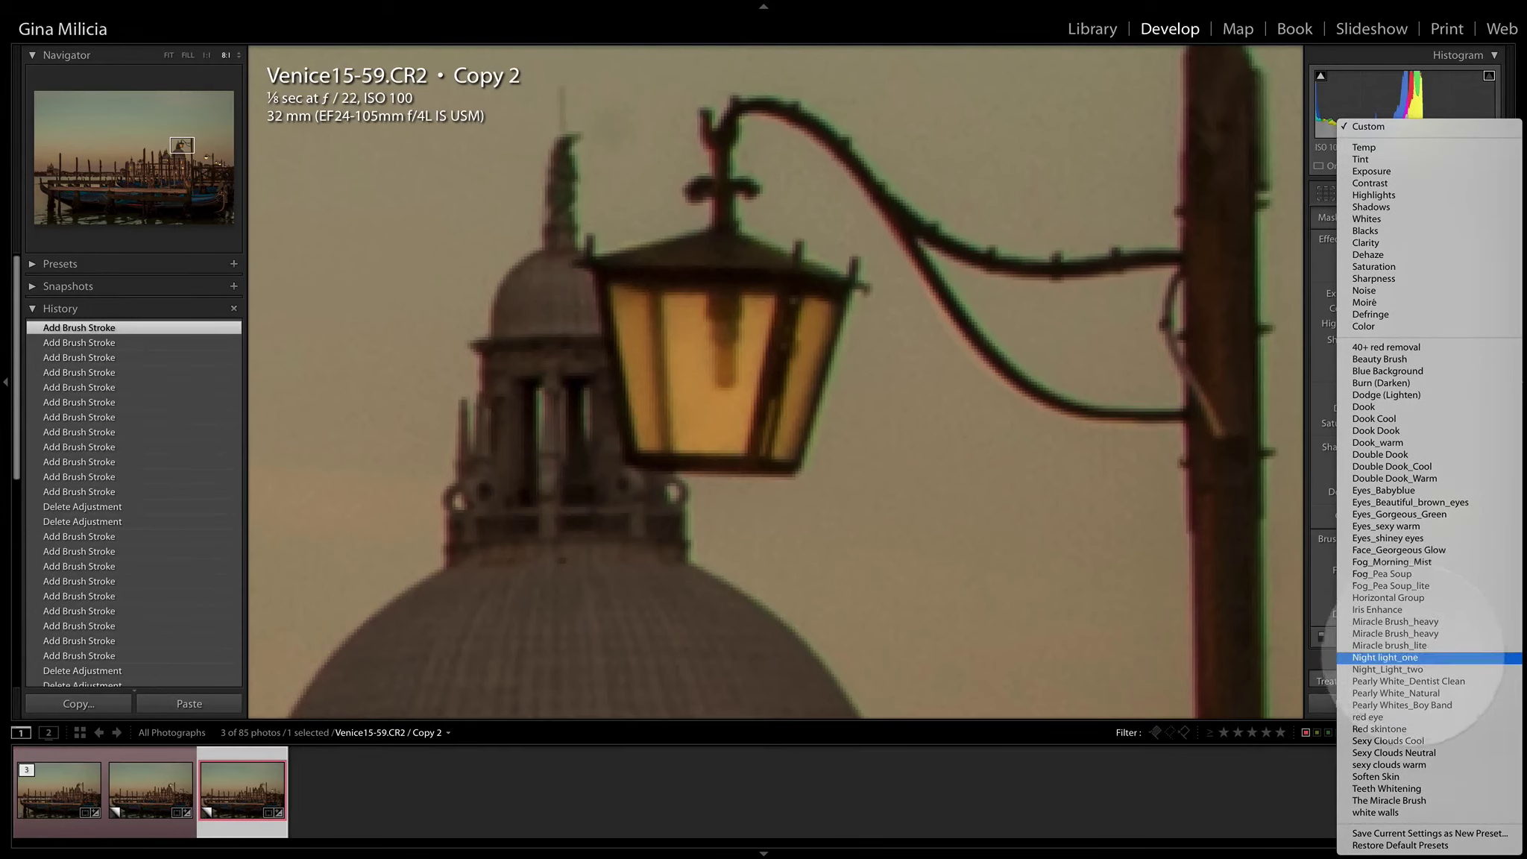
click(1395, 669)
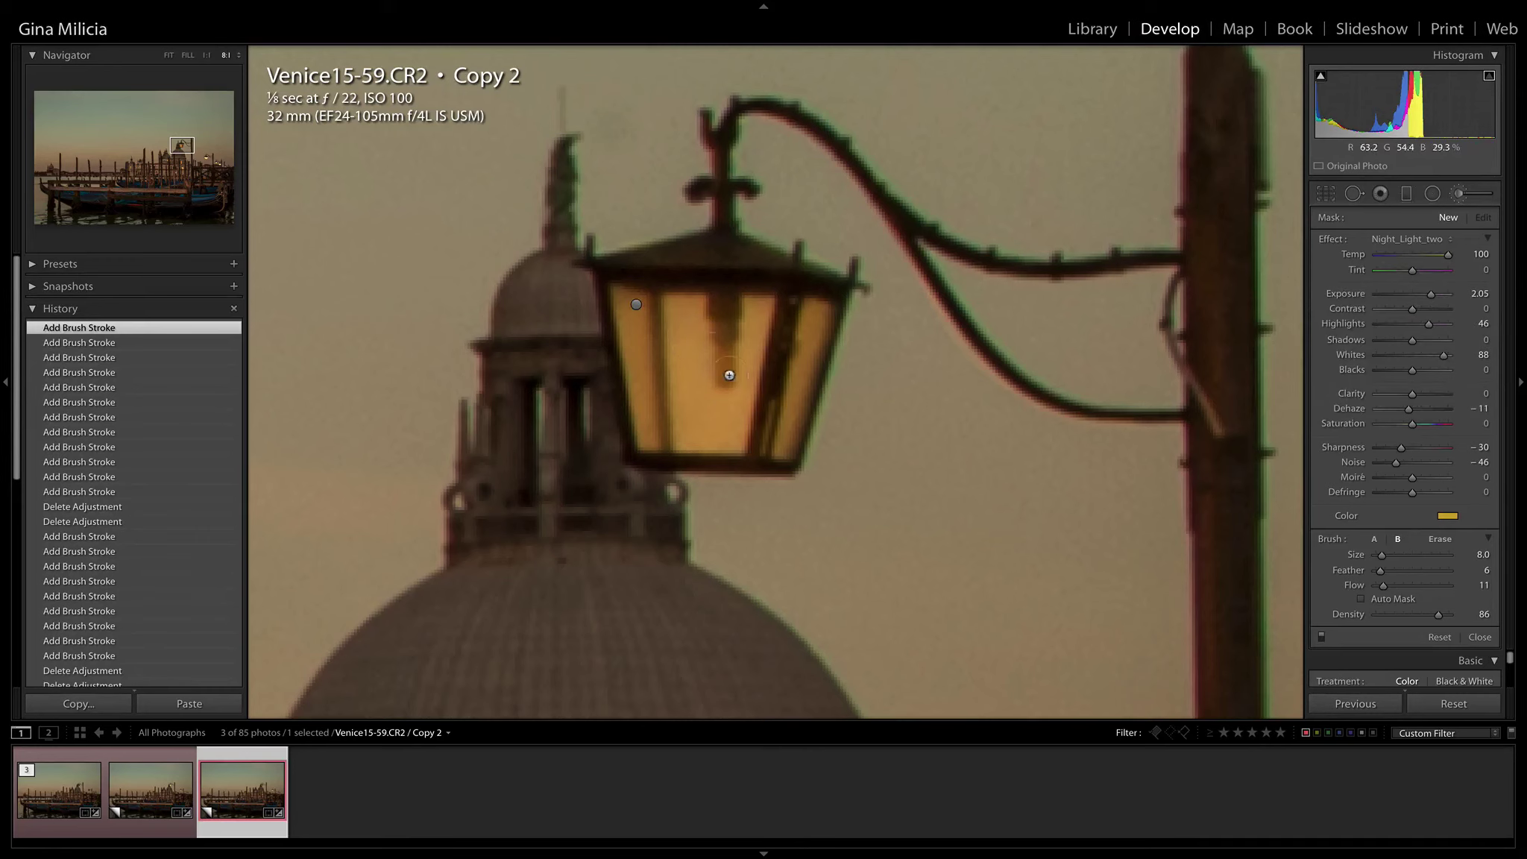
- Reduce the brush size to 5 and paint the bright light effect over the bulb inside the large lamp
key(bracketleft)
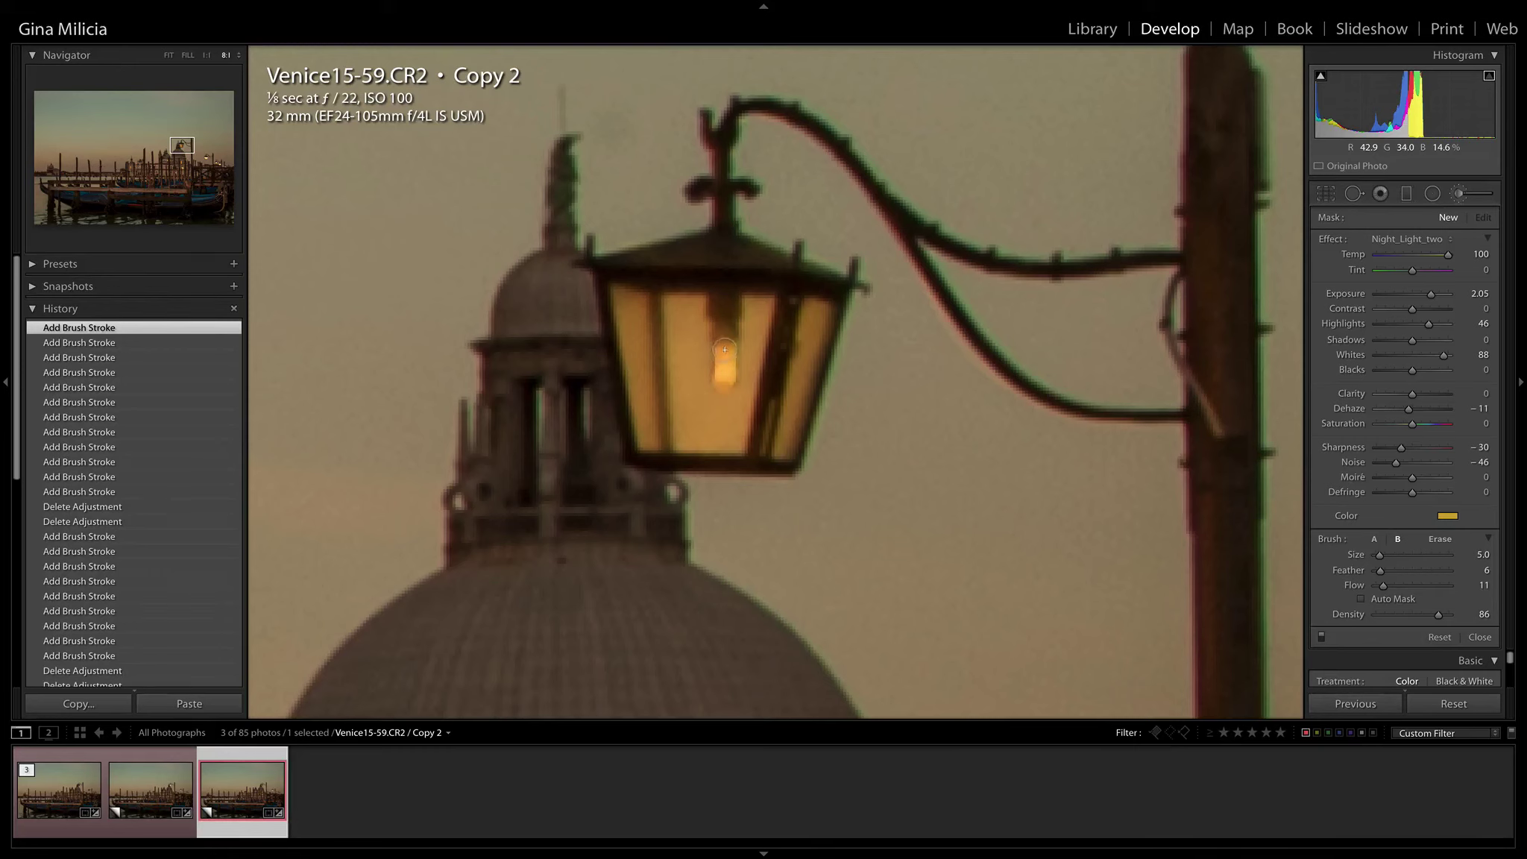
drag(724, 350, 729, 375)
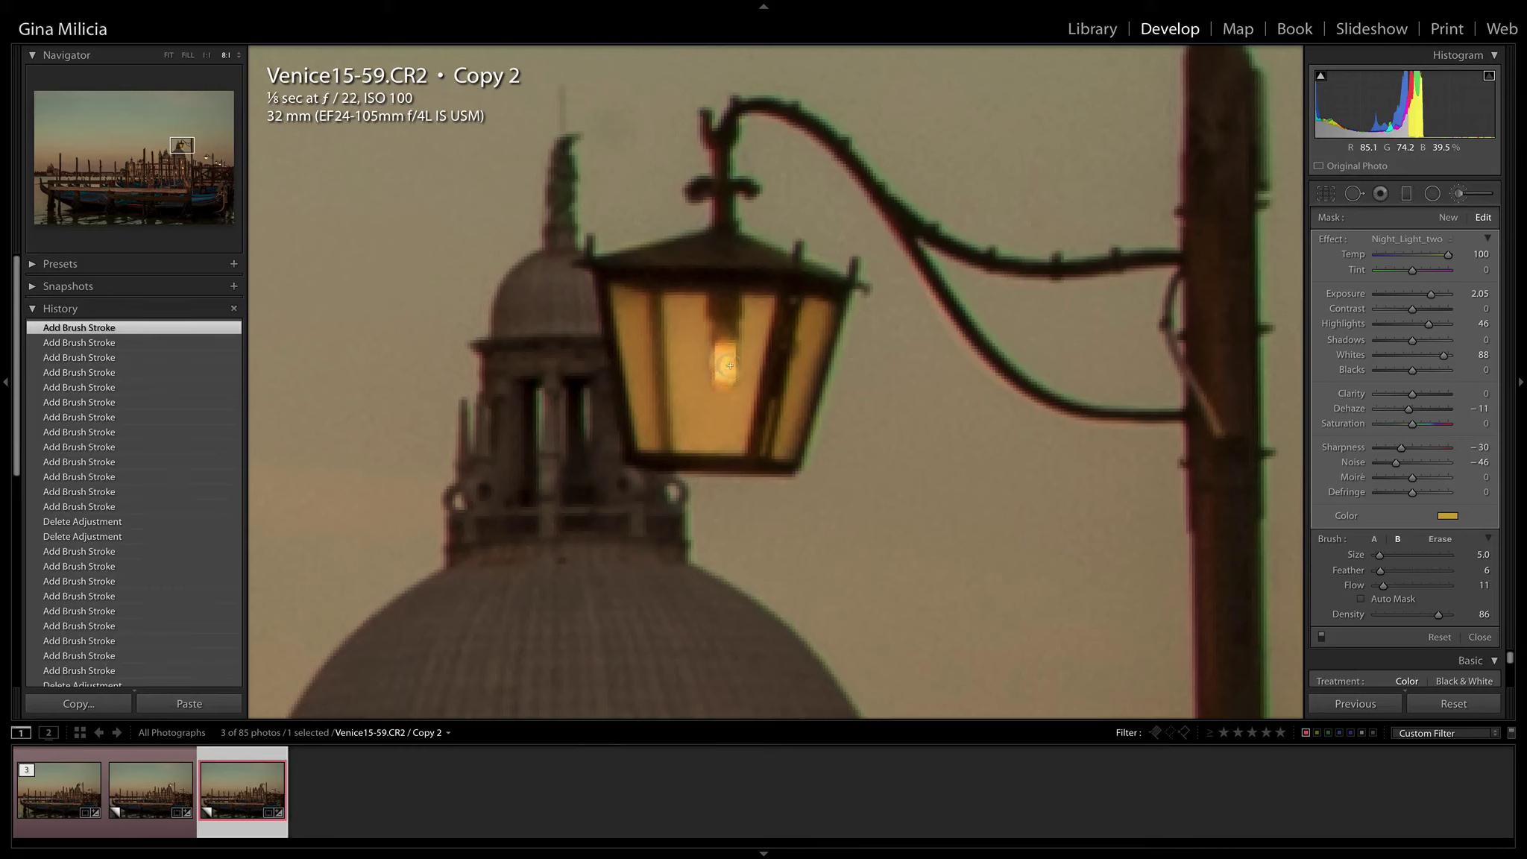
drag(702, 348, 704, 345)
- Erase the excess light around the bulb's upper edge and touch up the glow on the bulb
key(alt)
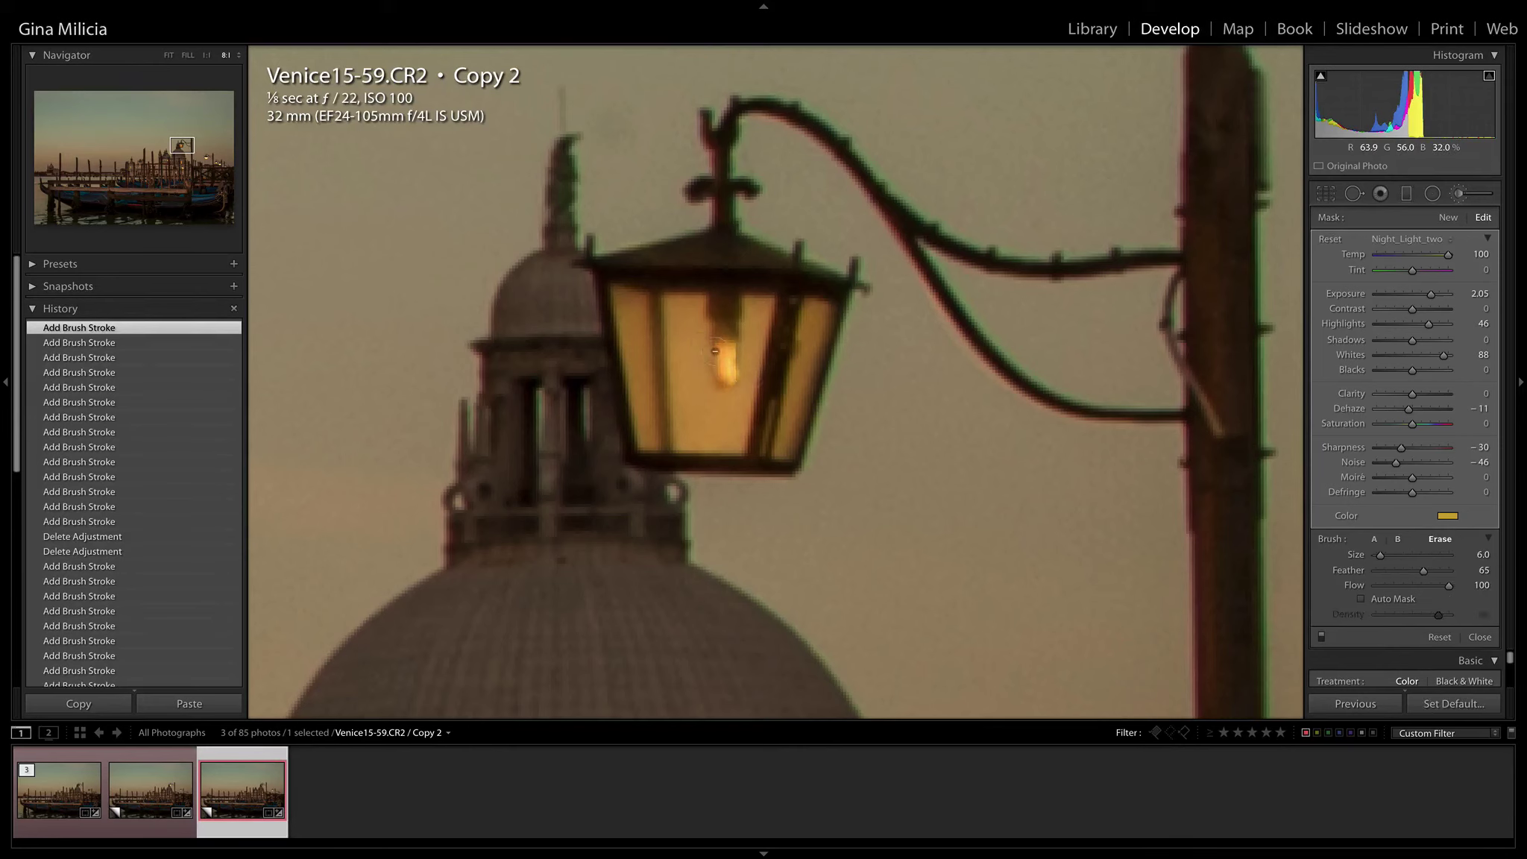
drag(714, 350, 720, 342)
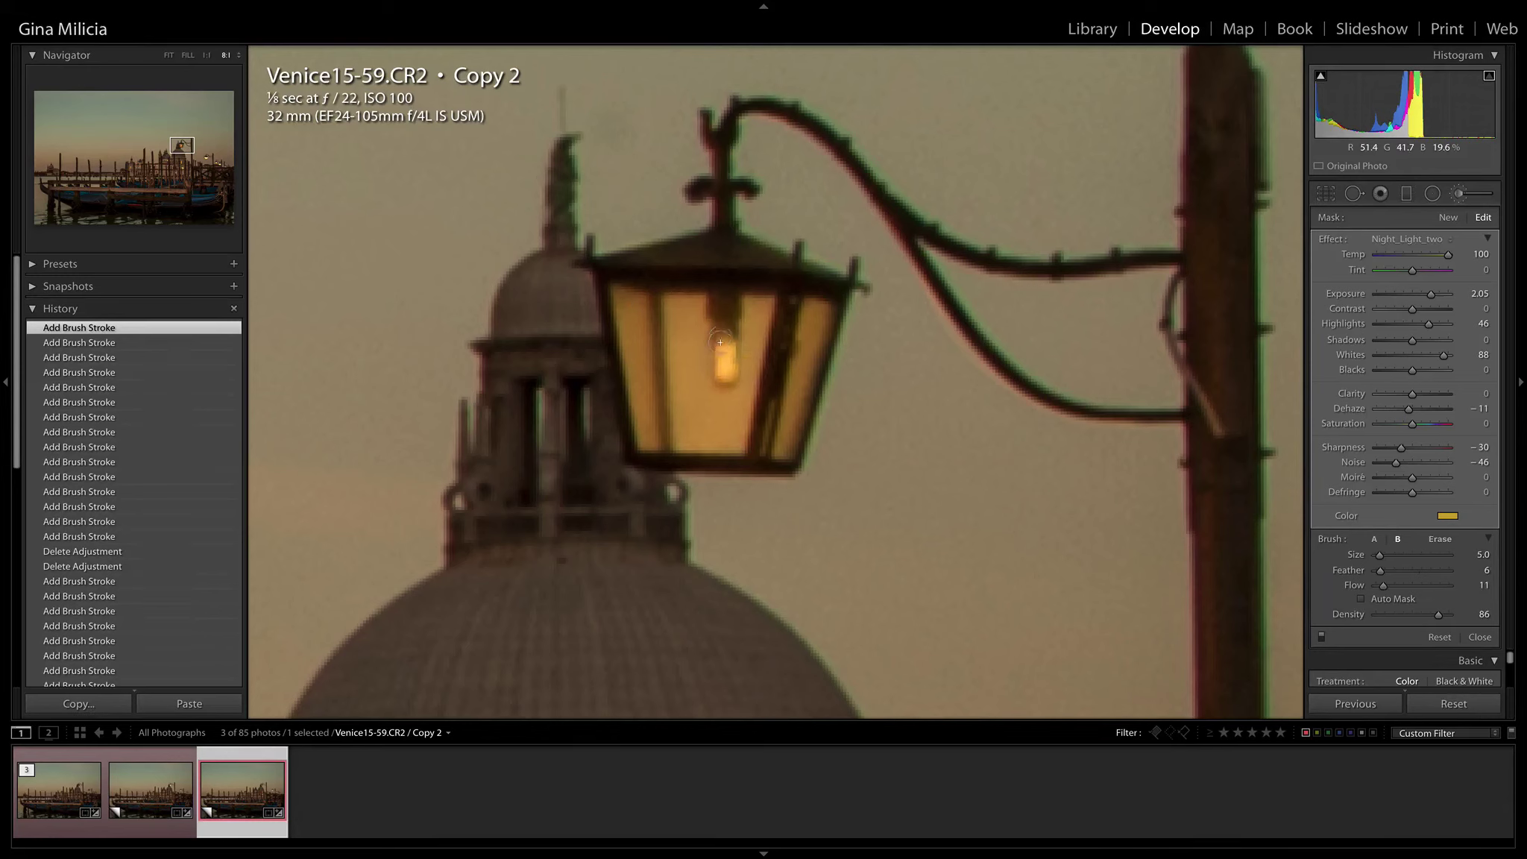
drag(725, 376, 726, 373)
drag(818, 403, 942, 428)
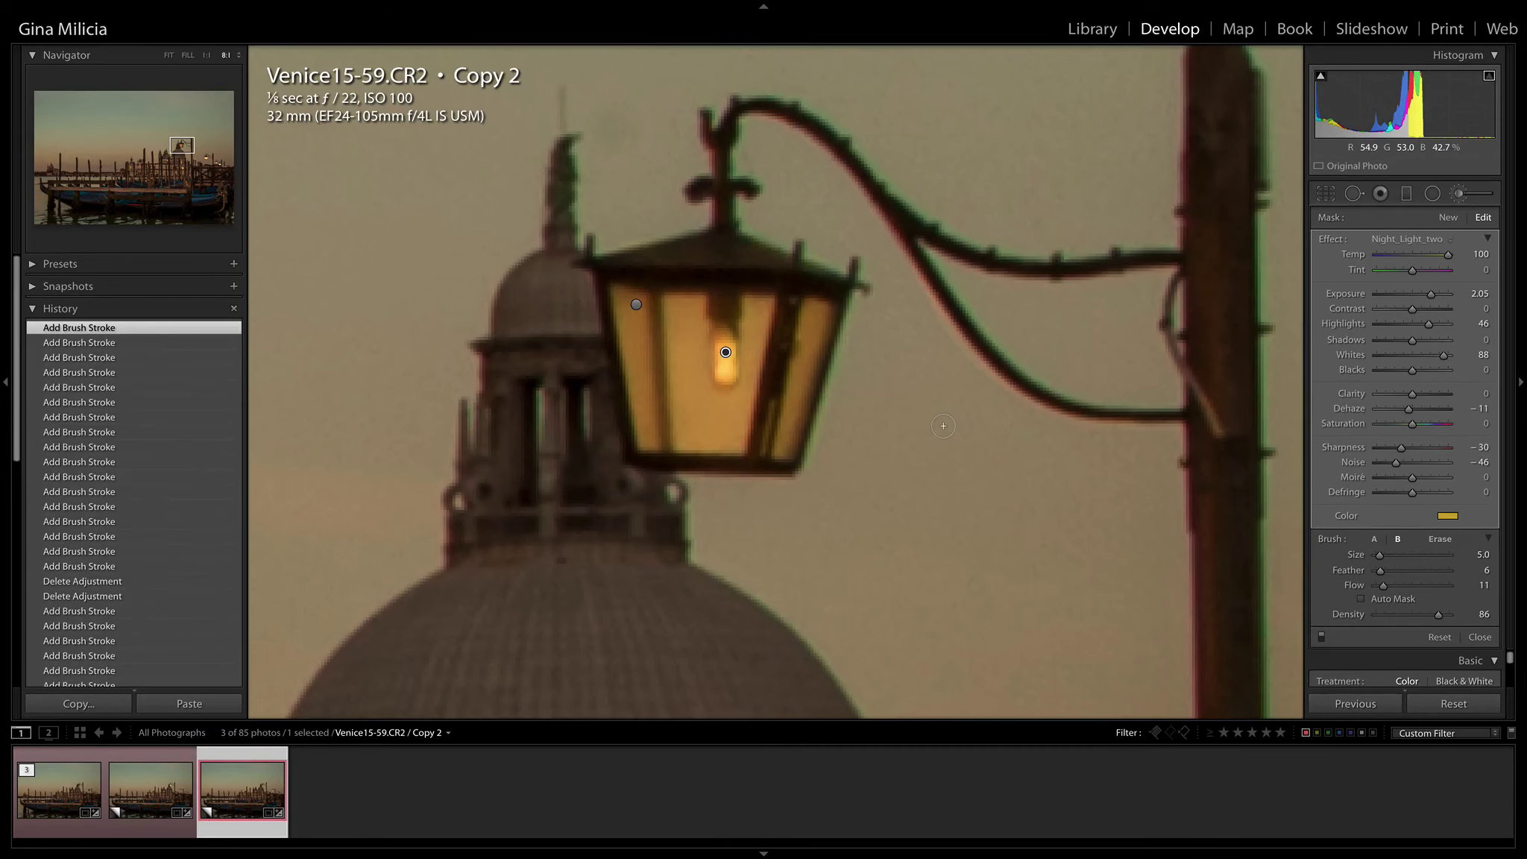
- Fit the whole photo in view and hide the adjustment pins to check the lit lamp
click(169, 56)
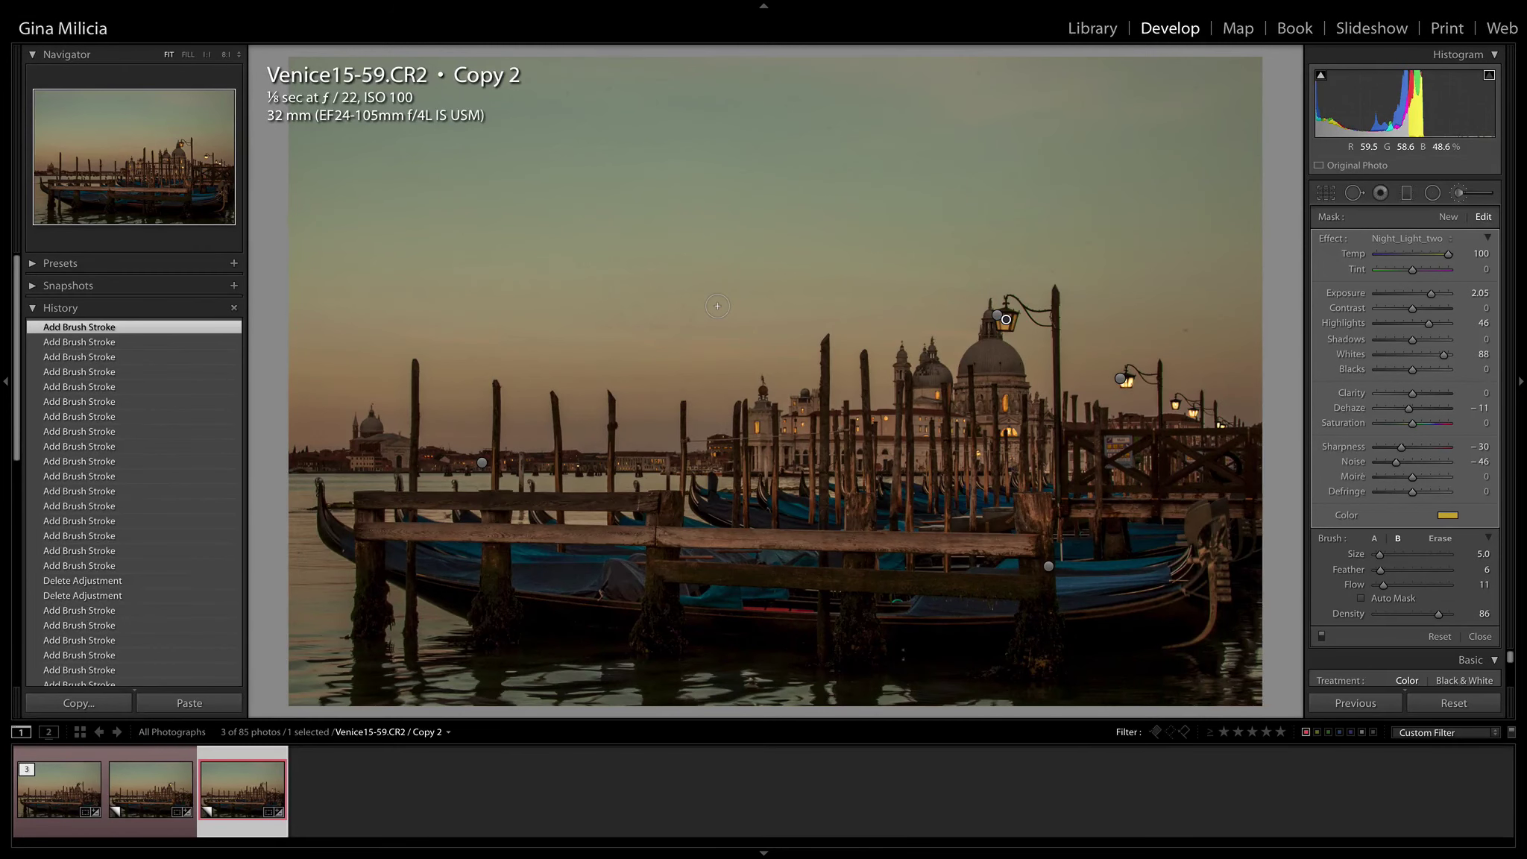
key(h)
key(alt)
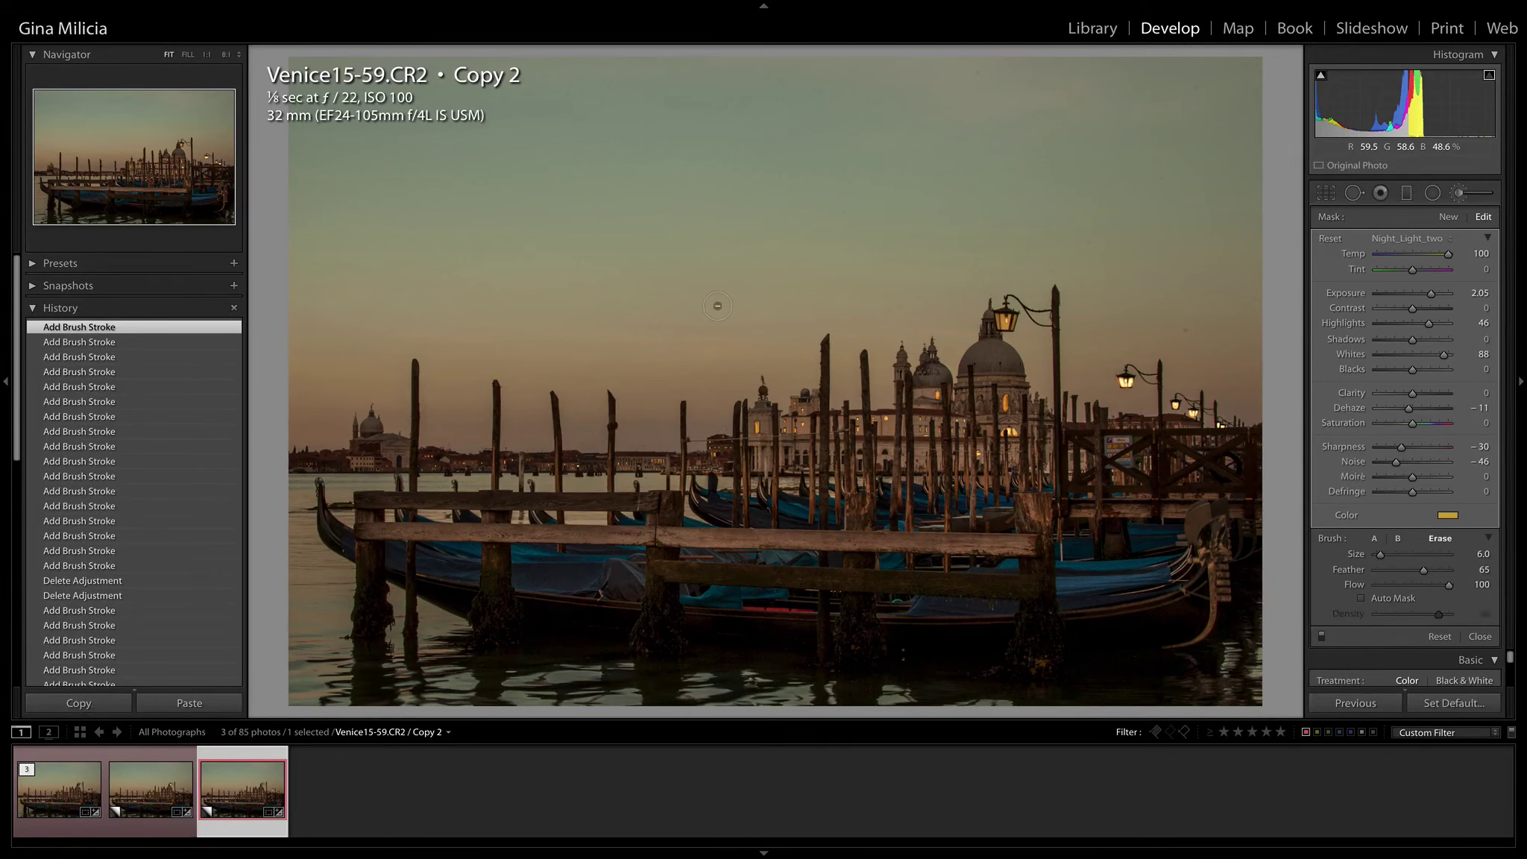